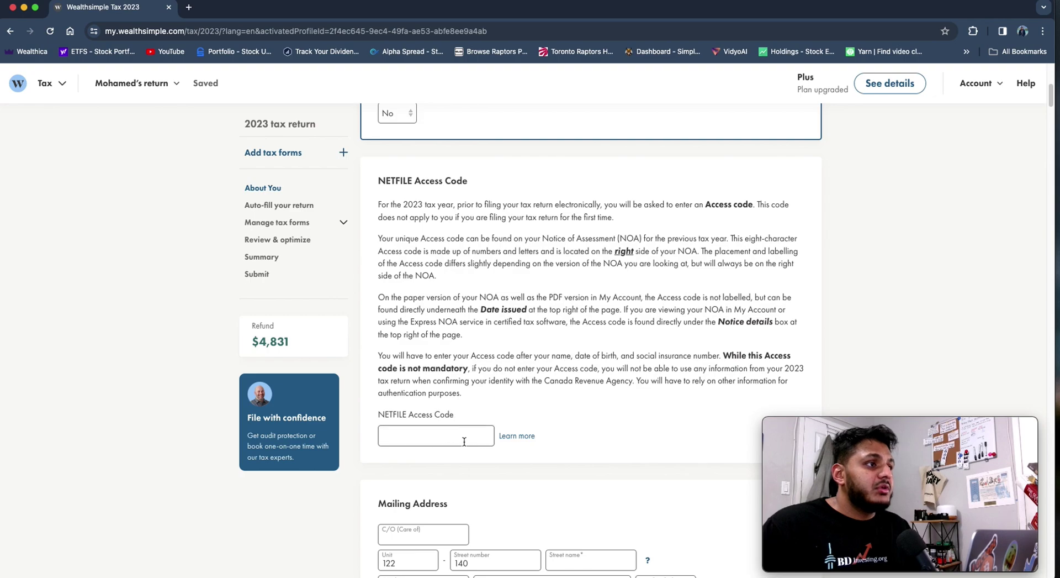
Read the NETFILE Access Code section for where the code is located on the Notice of Assessment
click(462, 435)
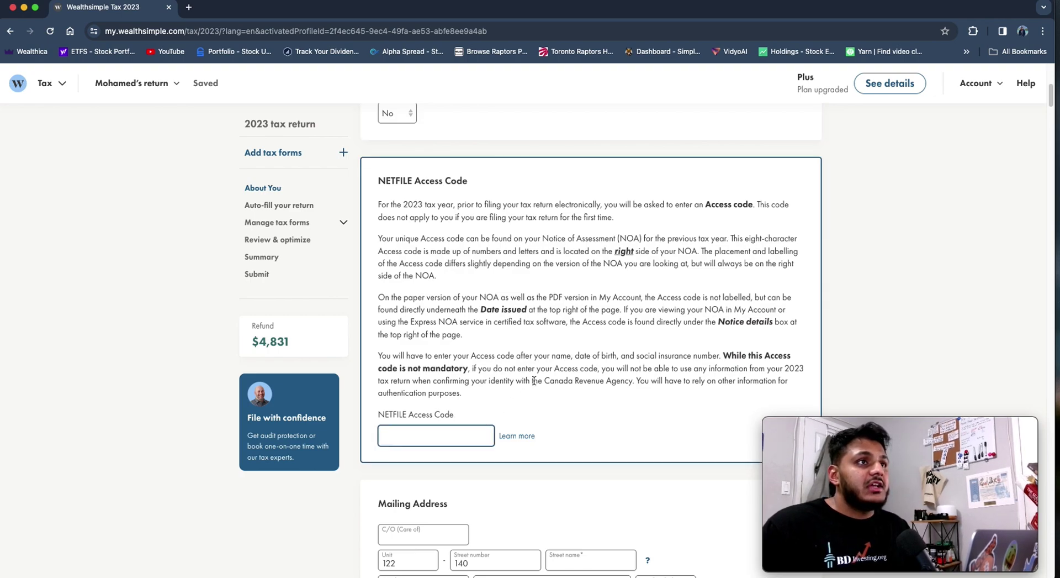
drag(504, 260, 644, 257)
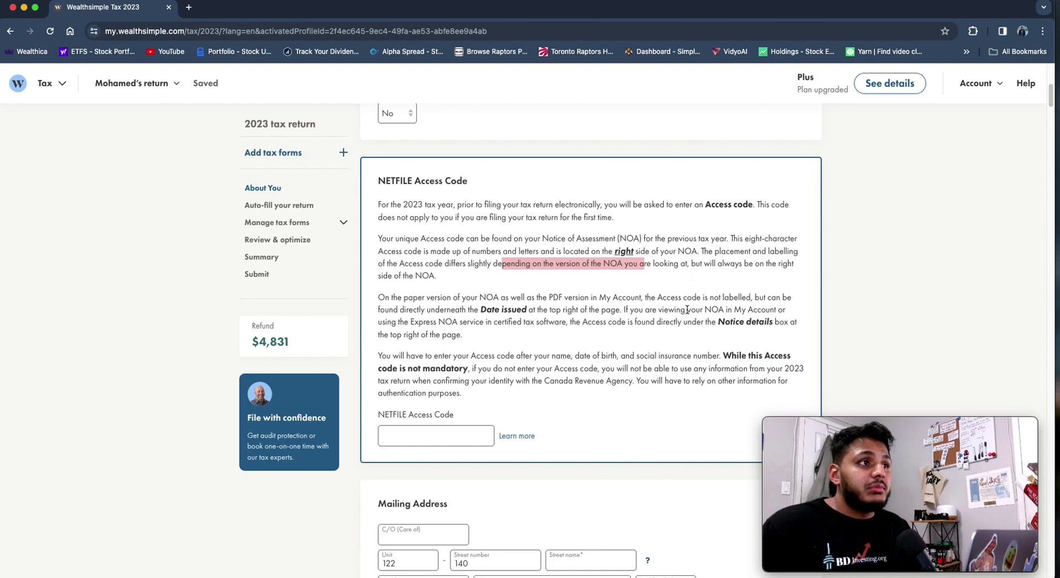
click(628, 248)
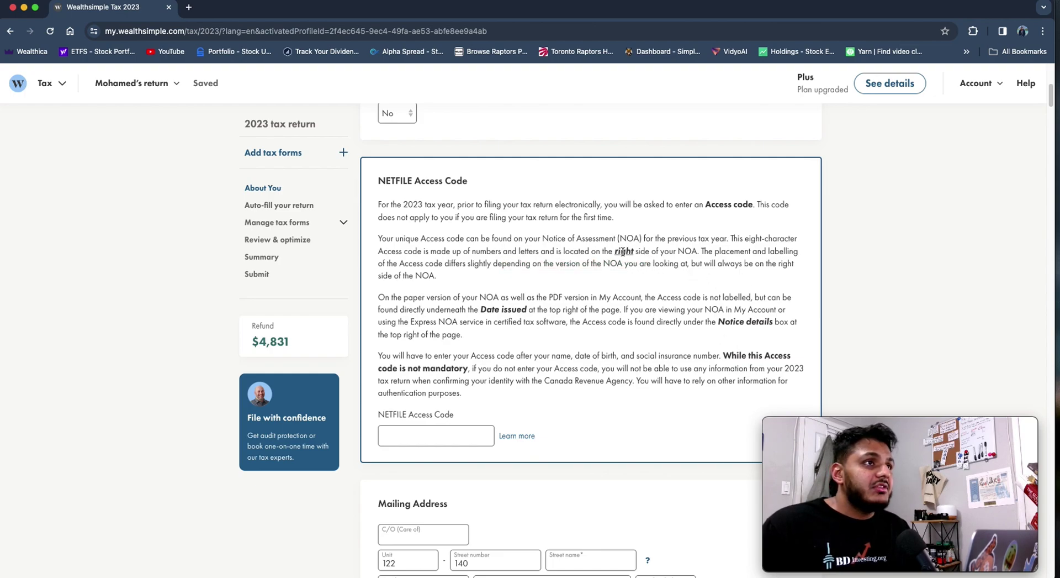
drag(678, 250, 691, 252)
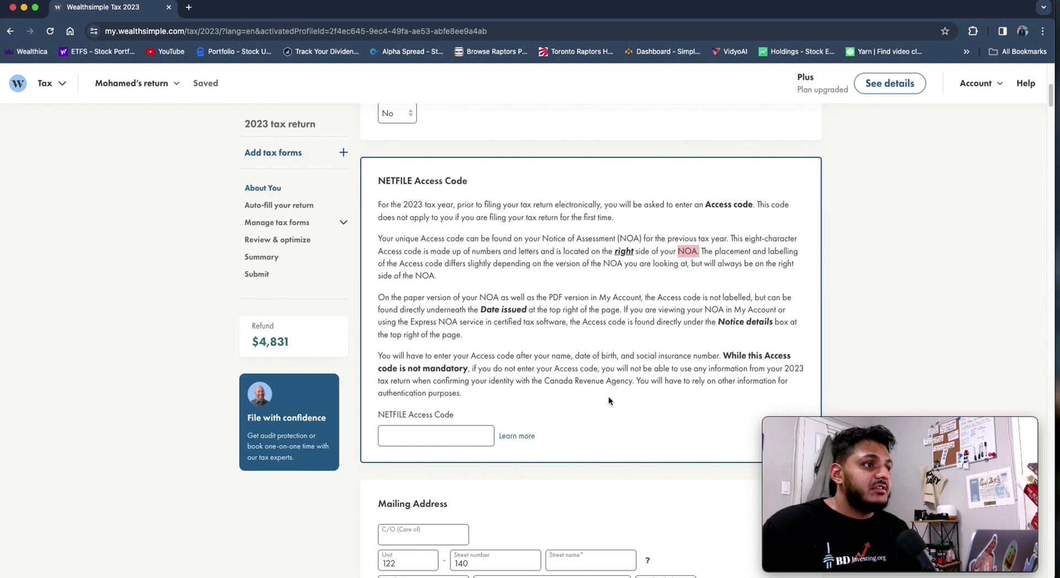
Open the help article about the NETFILE access code, read where the code appears on online and paper Notices of Assessment, and close it
click(519, 436)
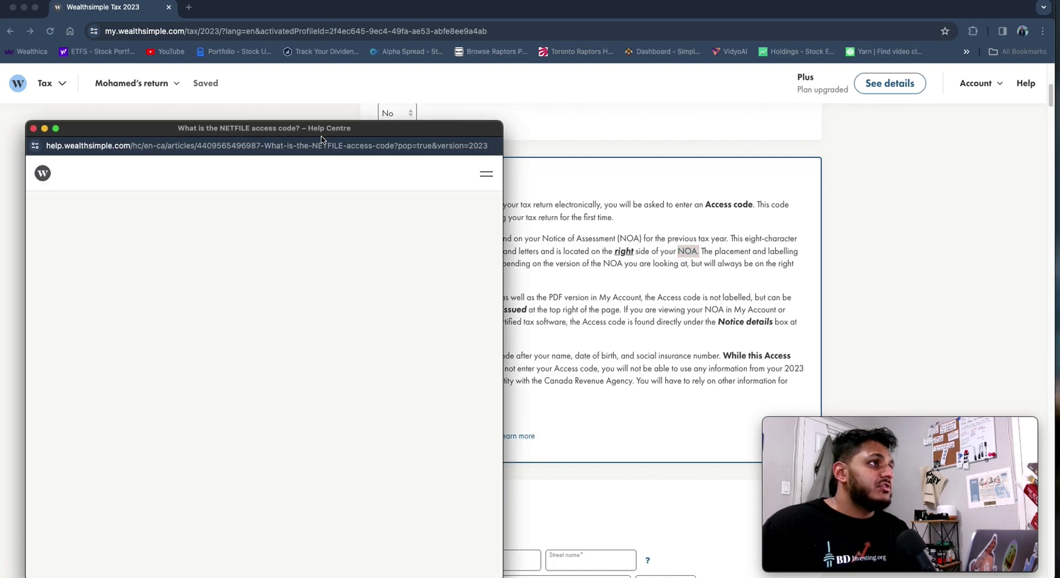
drag(323, 138, 365, 93)
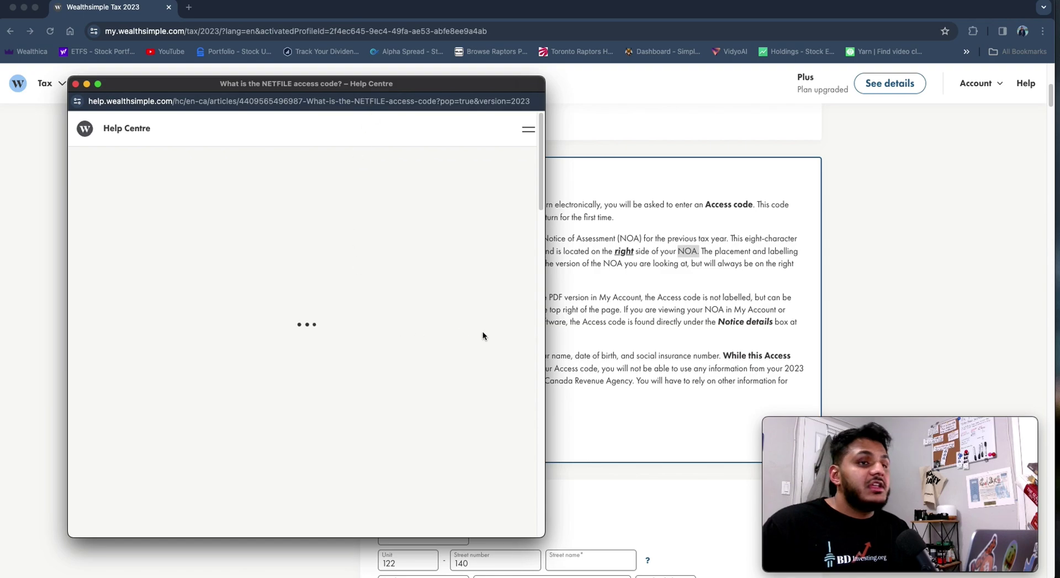
scroll(347, 364, down, 10)
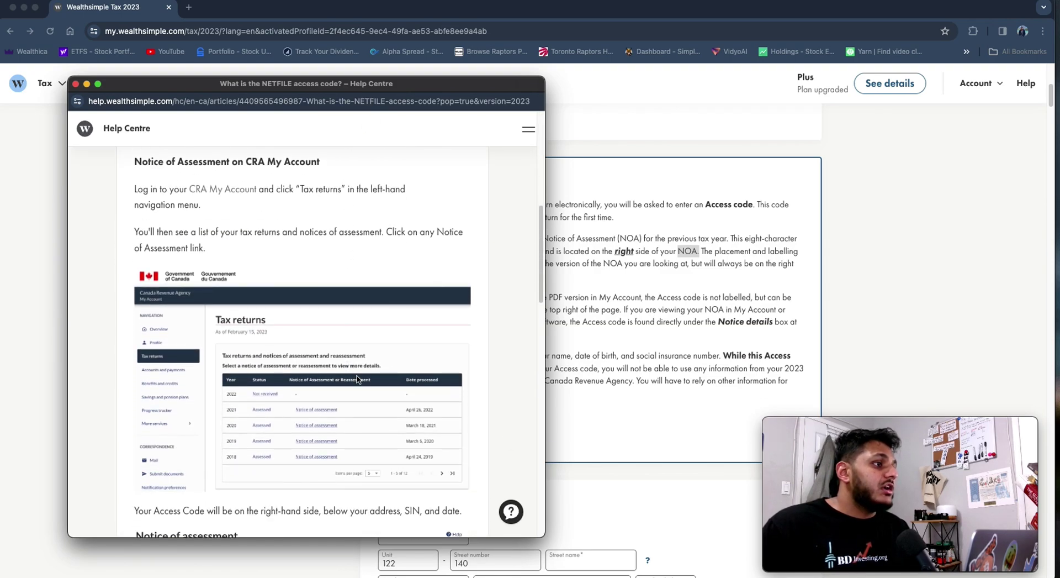
scroll(298, 315, up, 3)
scroll(300, 332, down, 6)
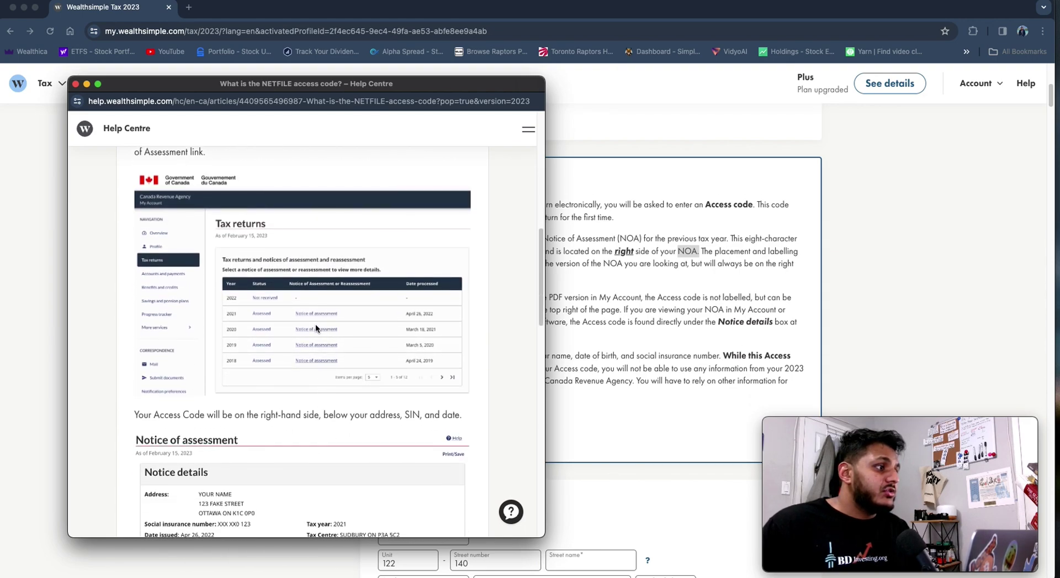
scroll(298, 417, down, 6)
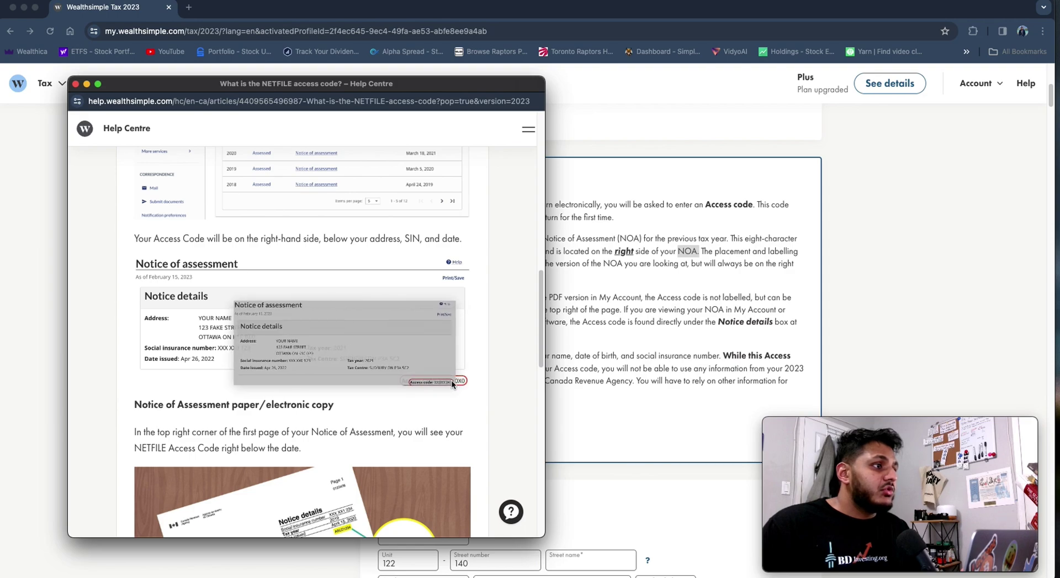
scroll(440, 445, down, 1)
scroll(439, 445, down, 5)
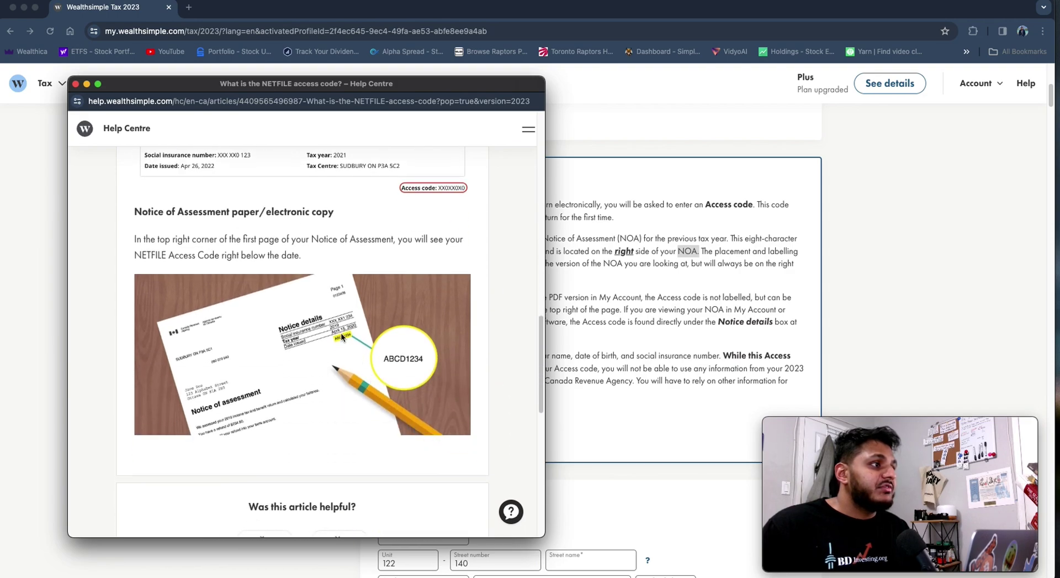
click(76, 83)
Review the Mailing Address section and expand the list of forms under Manage tax forms
click(459, 435)
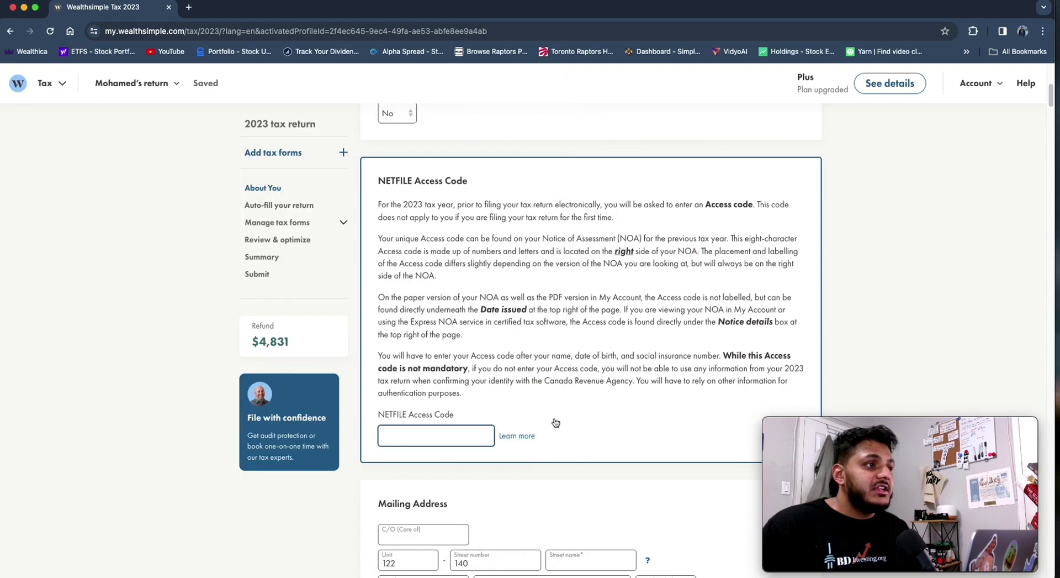
scroll(554, 422, down, 3)
scroll(555, 422, down, 3)
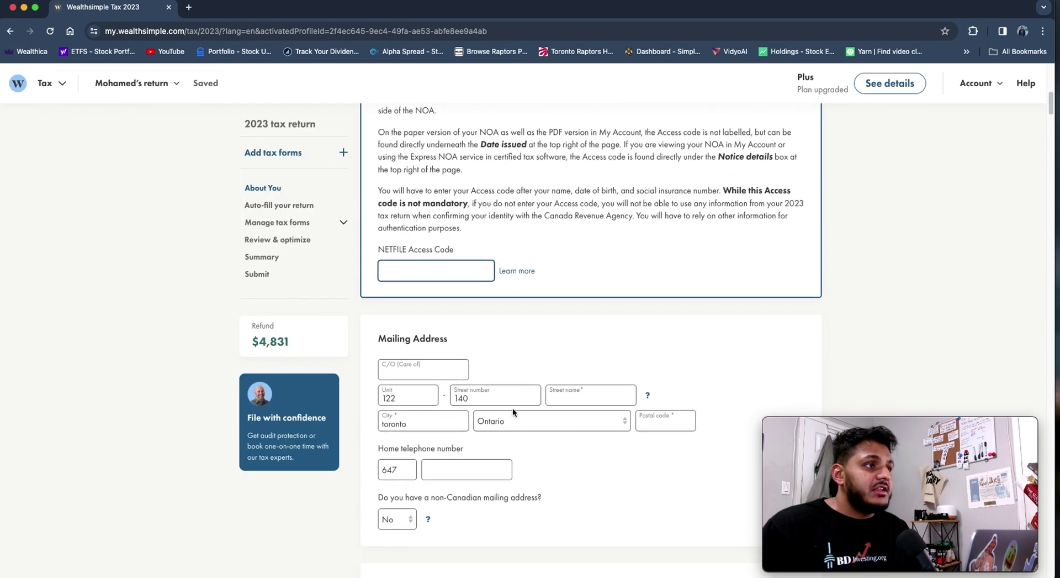
scroll(513, 409, down, 7)
click(340, 221)
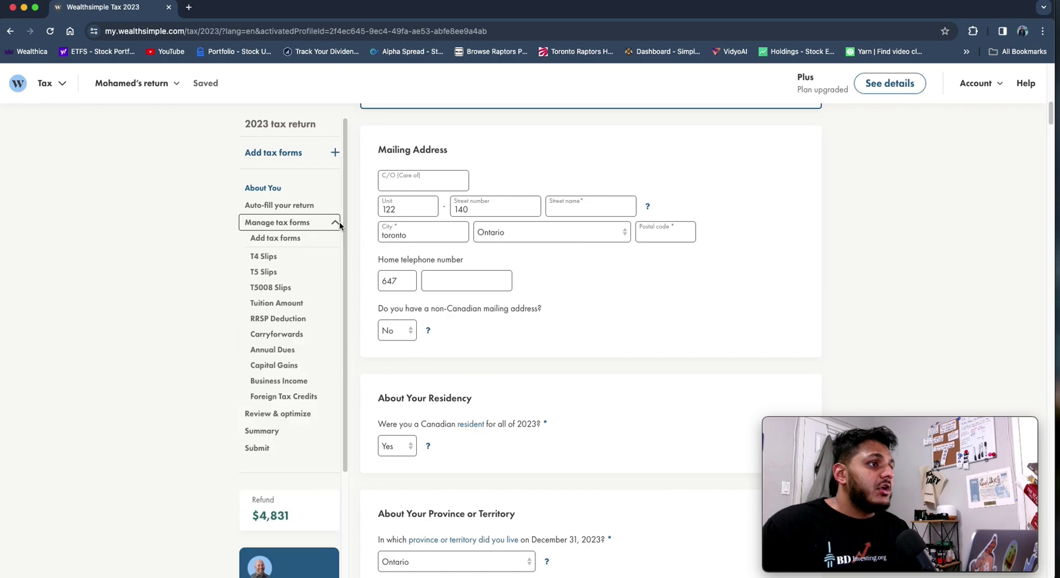
Go to Auto-fill your return and try to check CRA My Account again for new slips
click(277, 206)
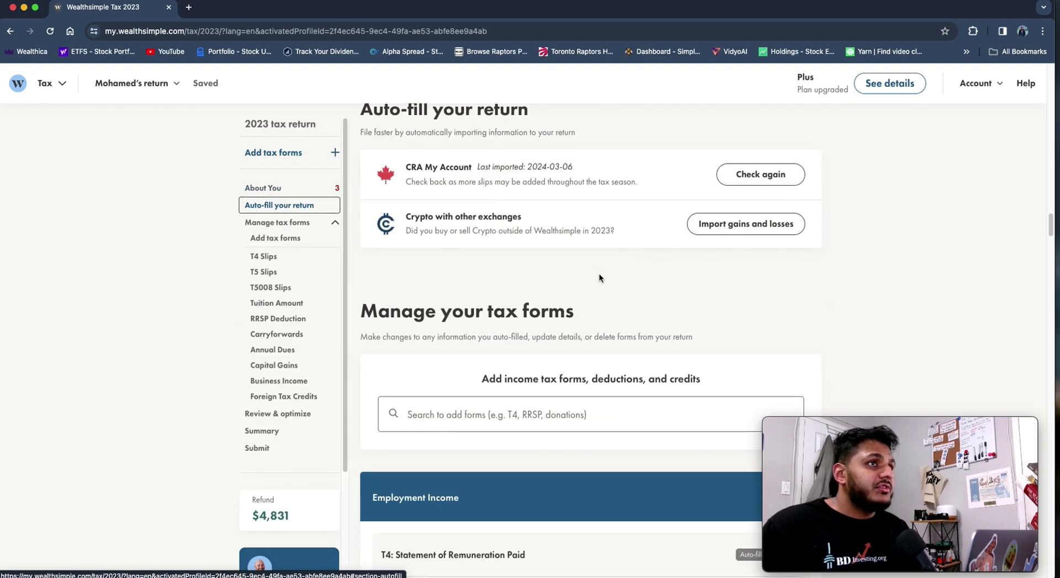
scroll(599, 274, up, 2)
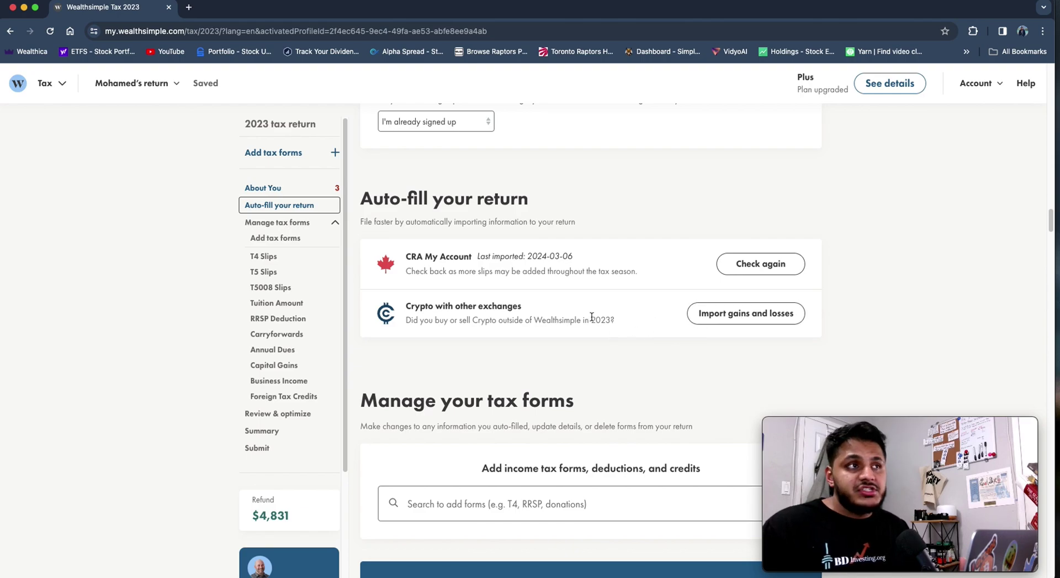
click(761, 260)
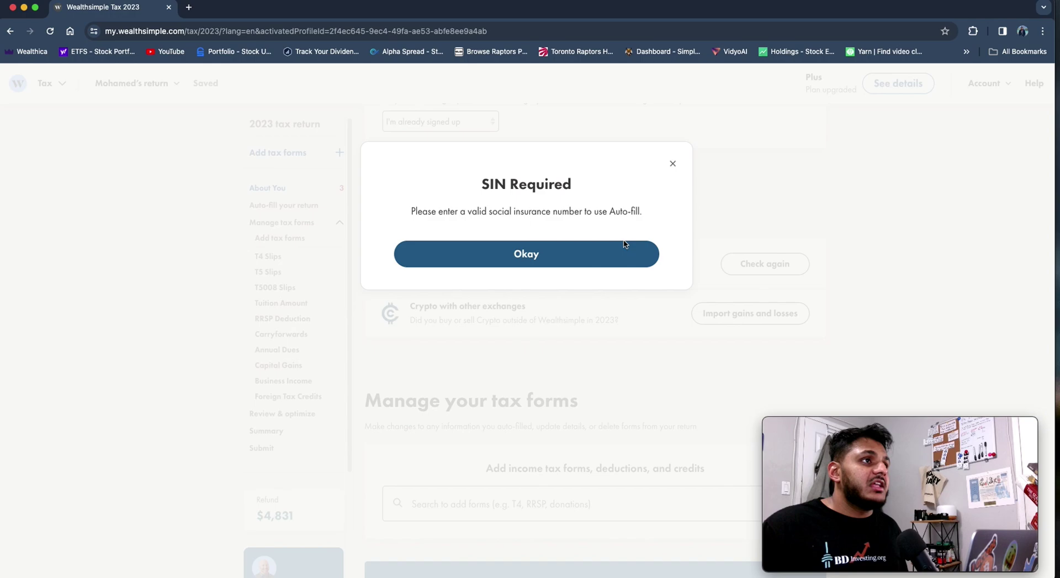
click(673, 164)
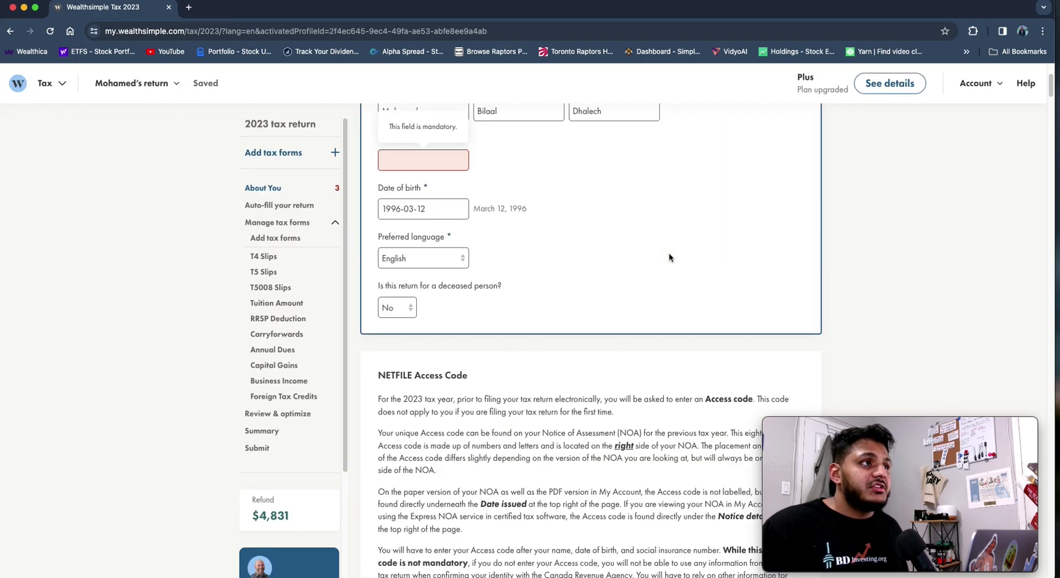
Go back to the empty social insurance number field in the About You section
scroll(668, 253, up, 3)
click(441, 340)
click(548, 351)
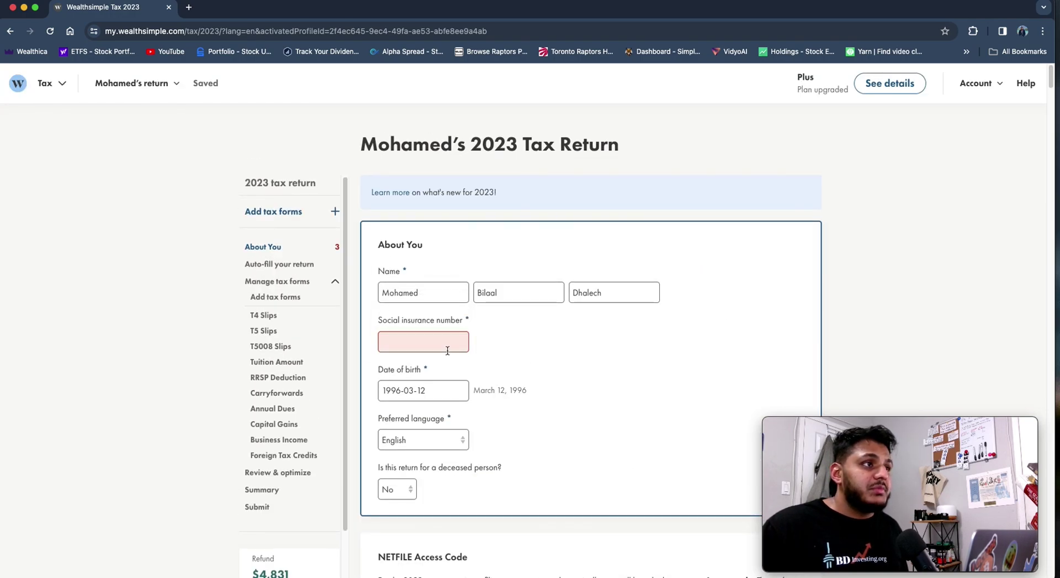
Review the About You questions from the access code and mailing address through residency, family, investments and the Ontario Trillium Benefit
scroll(519, 350, down, 8)
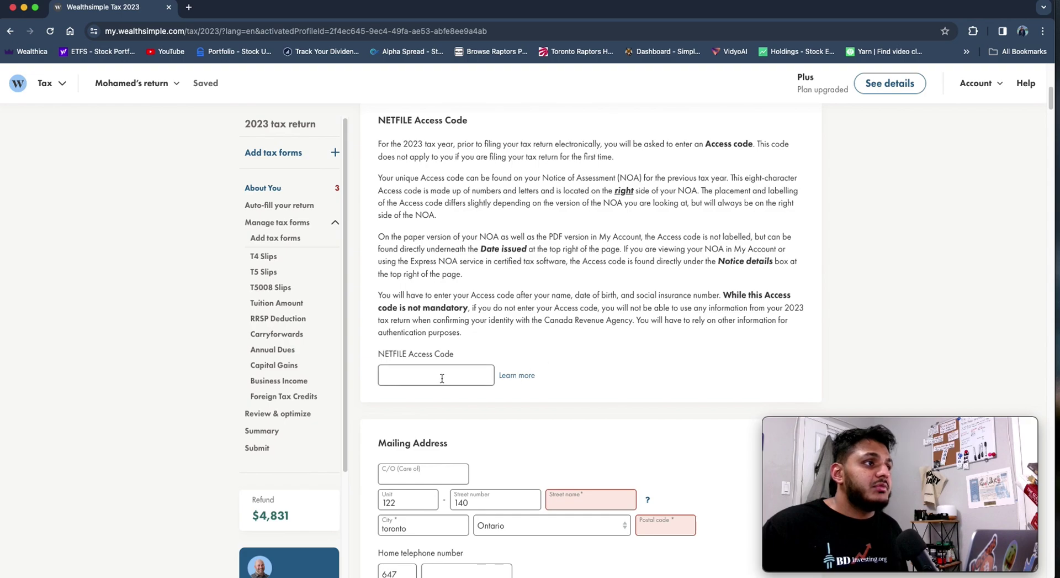
scroll(585, 371, down, 4)
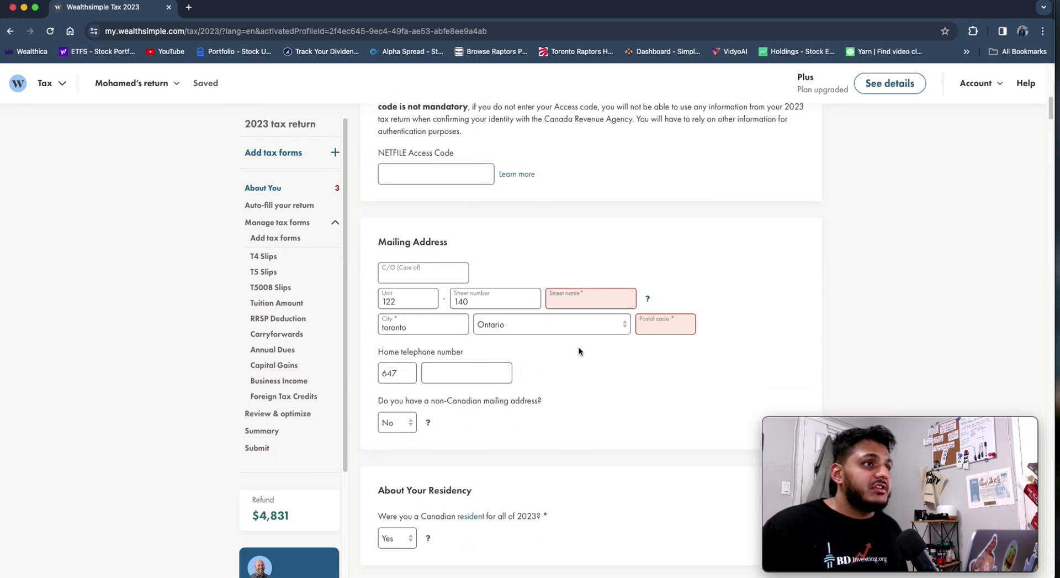
scroll(554, 346, up, 8)
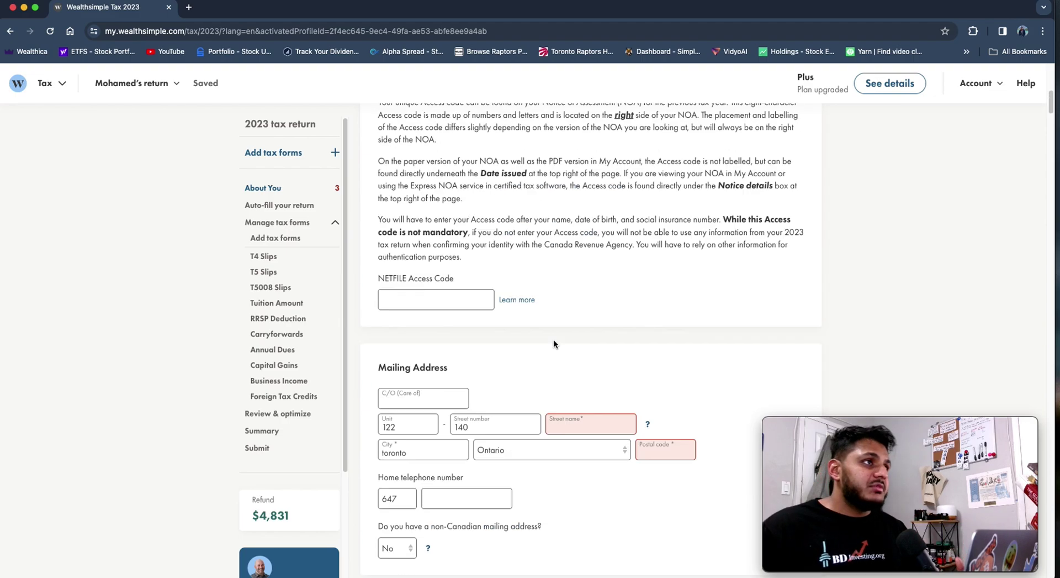
scroll(513, 384, down, 20)
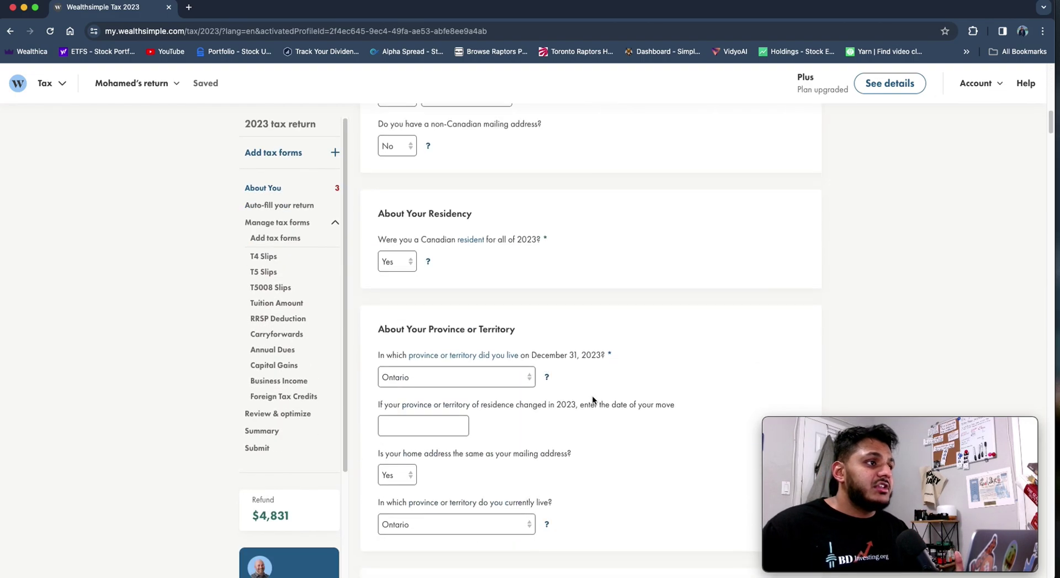
scroll(536, 367, down, 2)
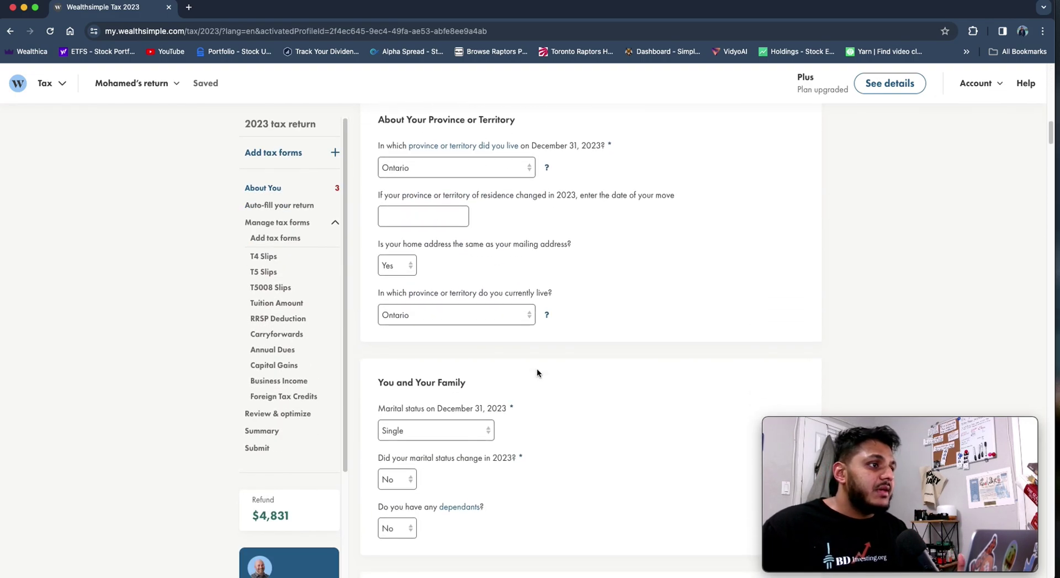
scroll(540, 374, up, 2)
scroll(498, 376, down, 8)
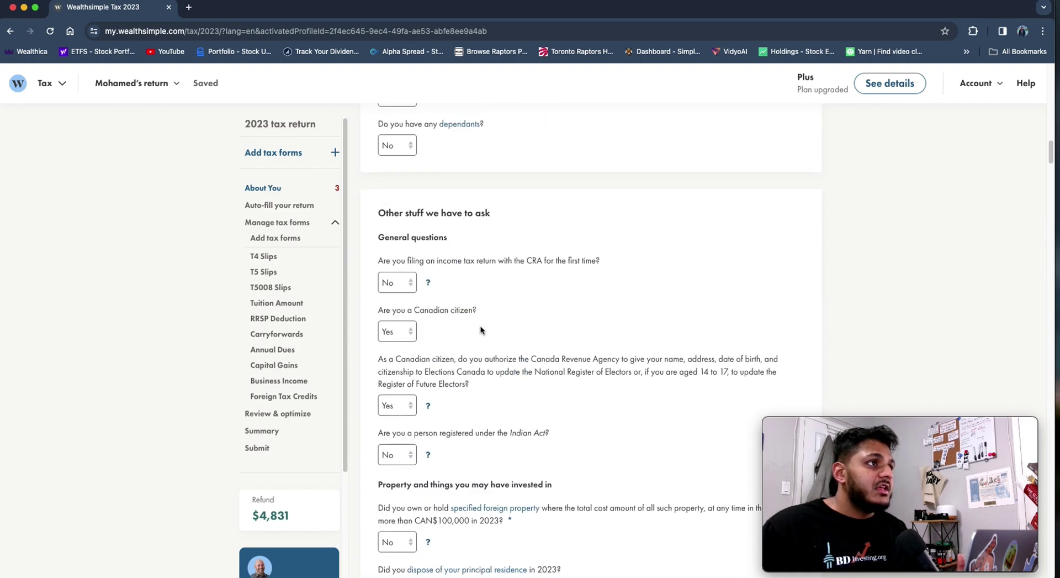
scroll(480, 330, down, 2)
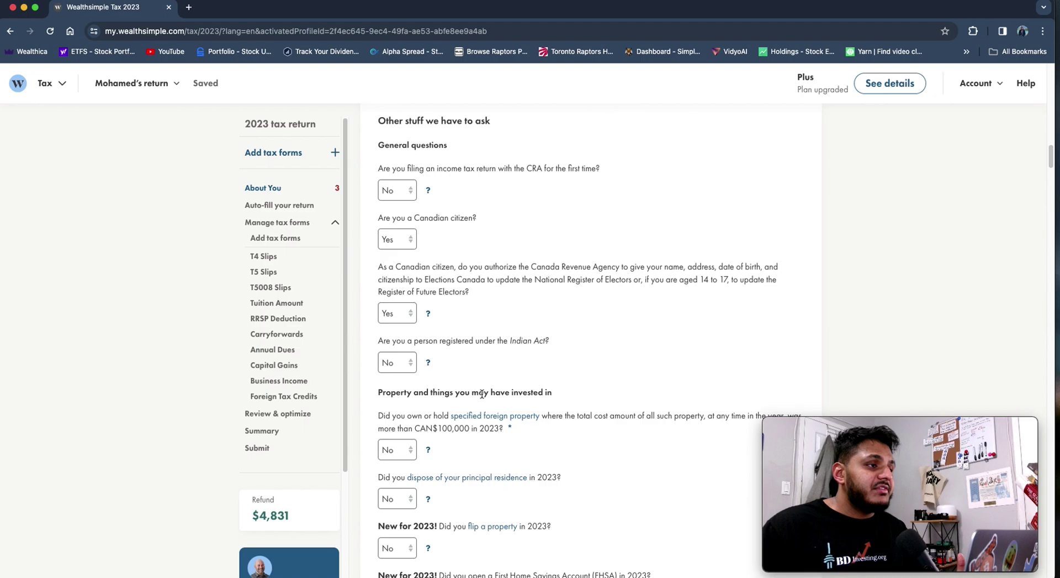
scroll(426, 392, down, 6)
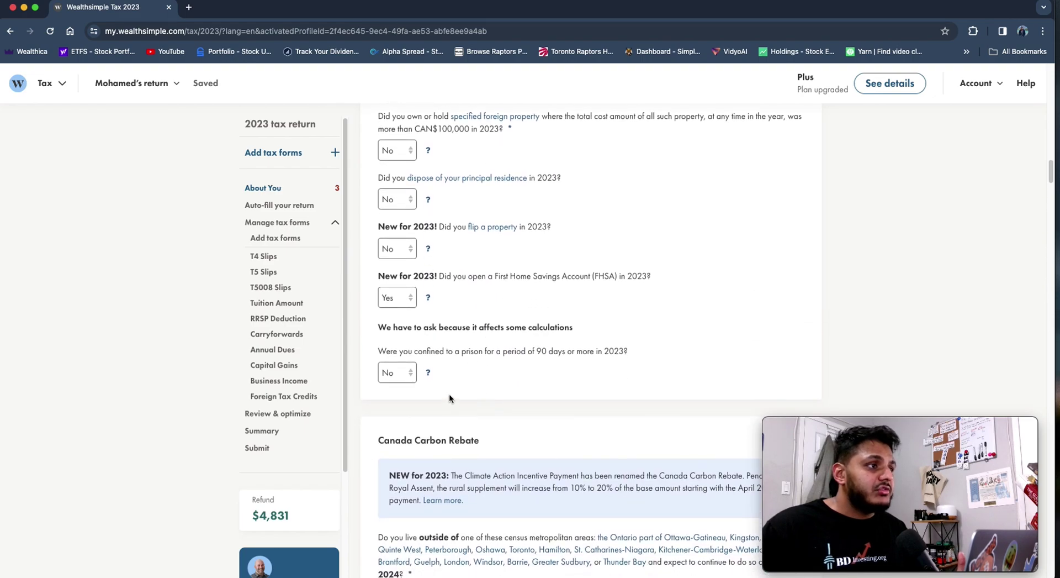
scroll(448, 392, down, 10)
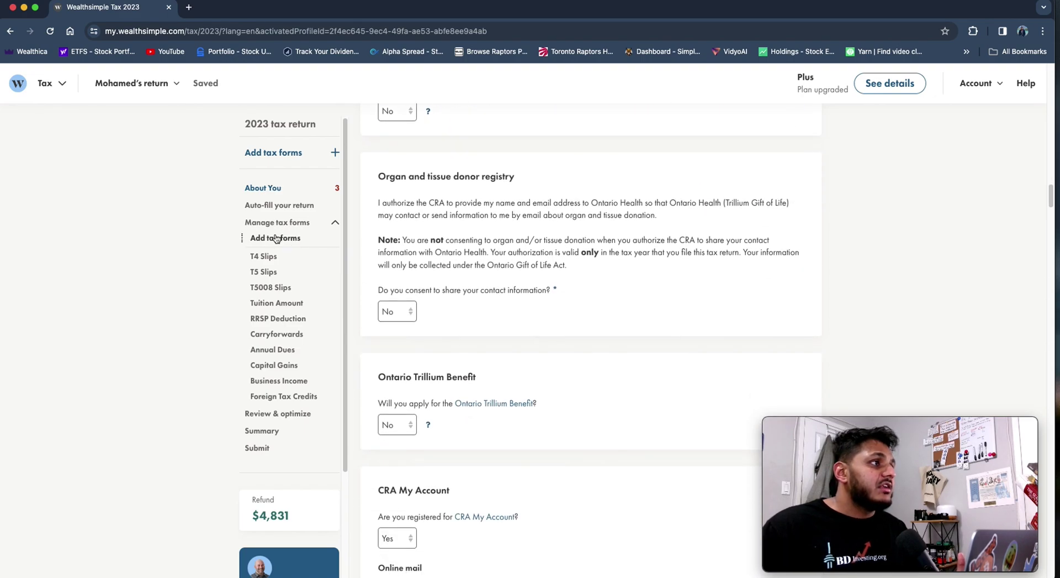
Go to the T4 slips and review the boxes on the auto-filled Statement of Remuneration Paid
click(277, 222)
click(277, 222)
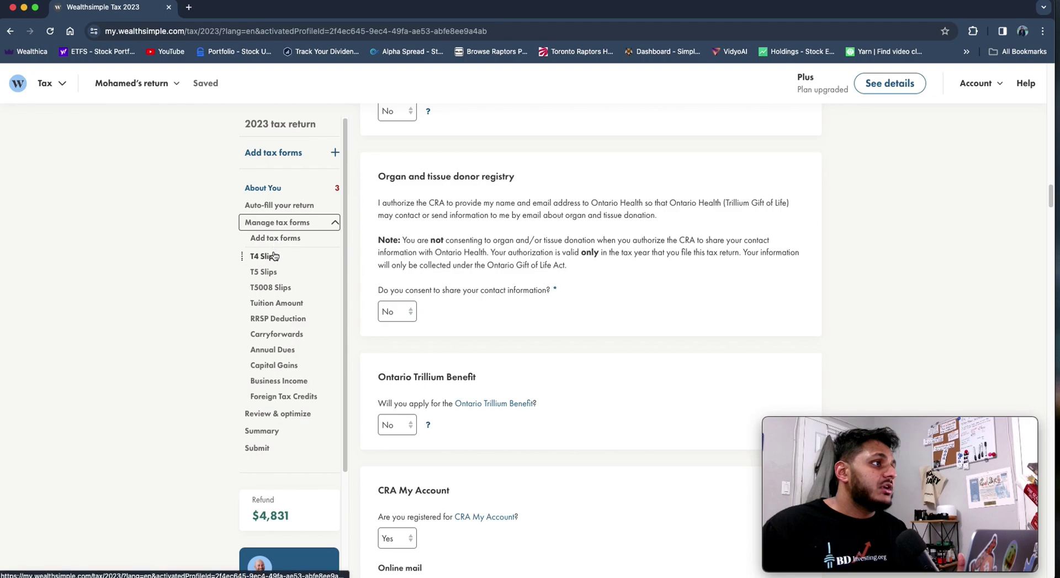
click(274, 255)
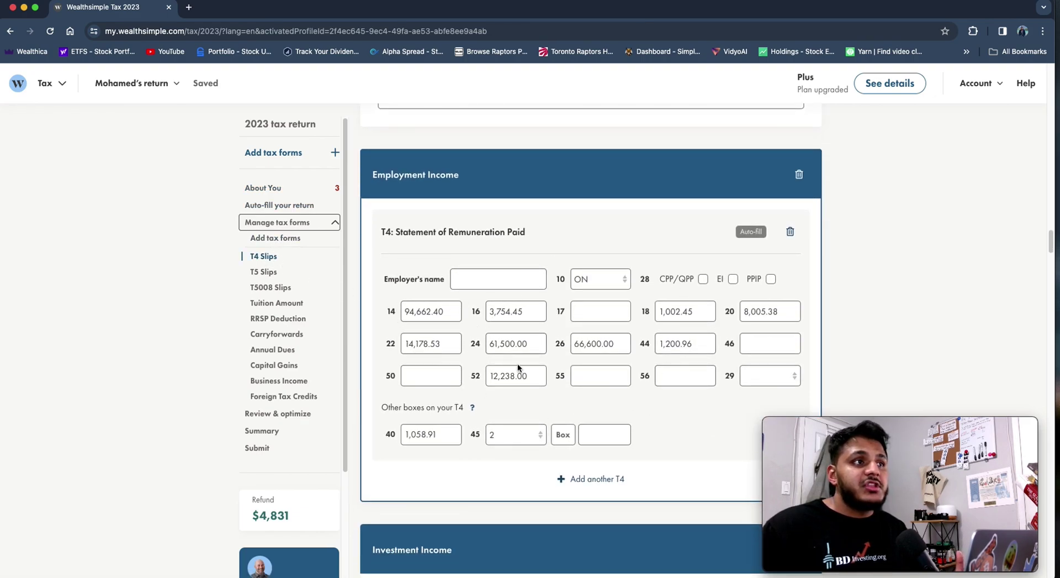
scroll(671, 422, down, 3)
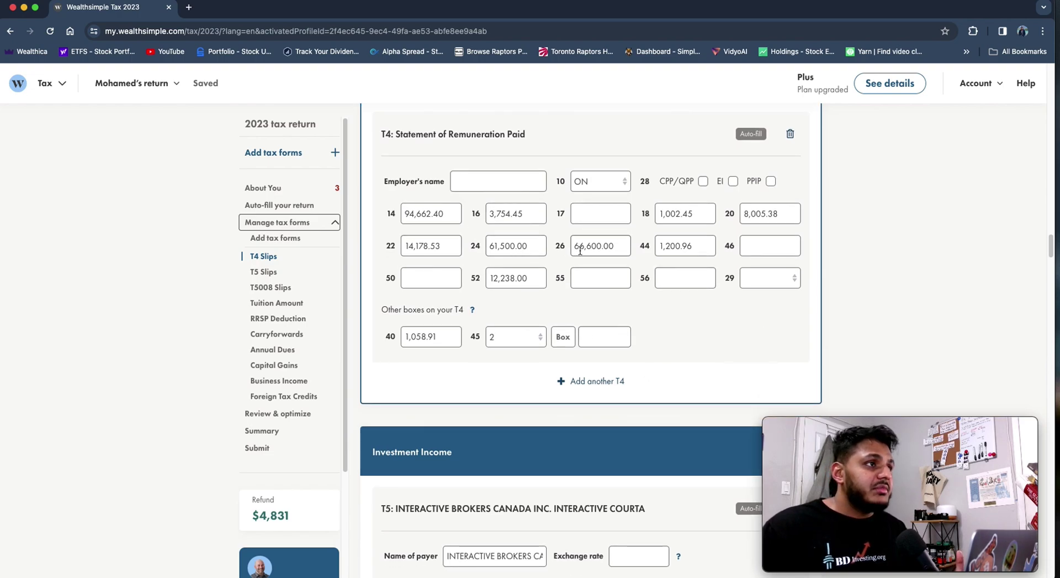
Examine the auto-filled T5 investment income slips from Interactive Brokers, Tangerine Bank and The Bank of Nova Scotia
scroll(651, 362, down, 3)
scroll(398, 331, down, 3)
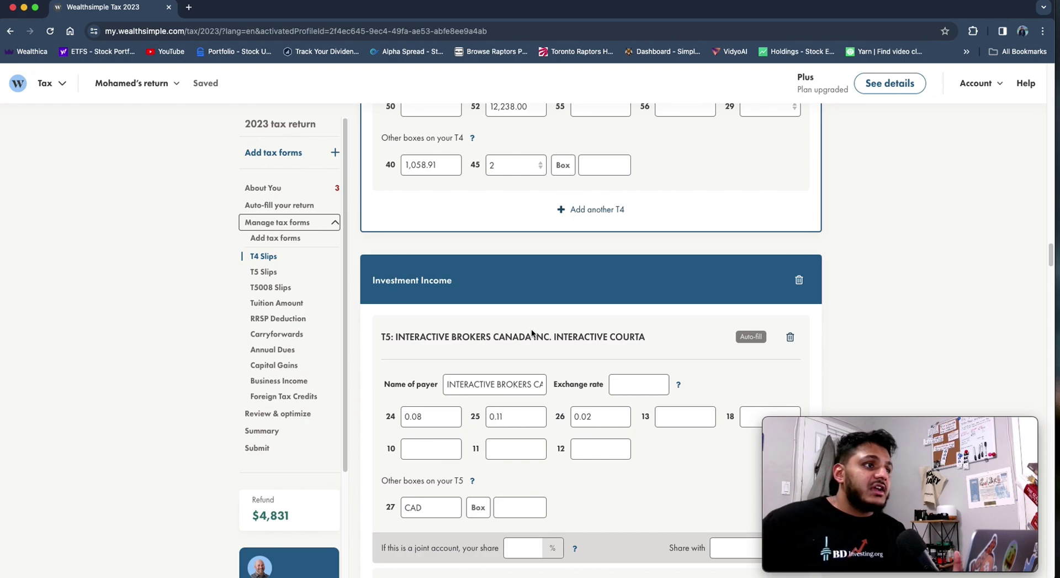
scroll(552, 348, down, 8)
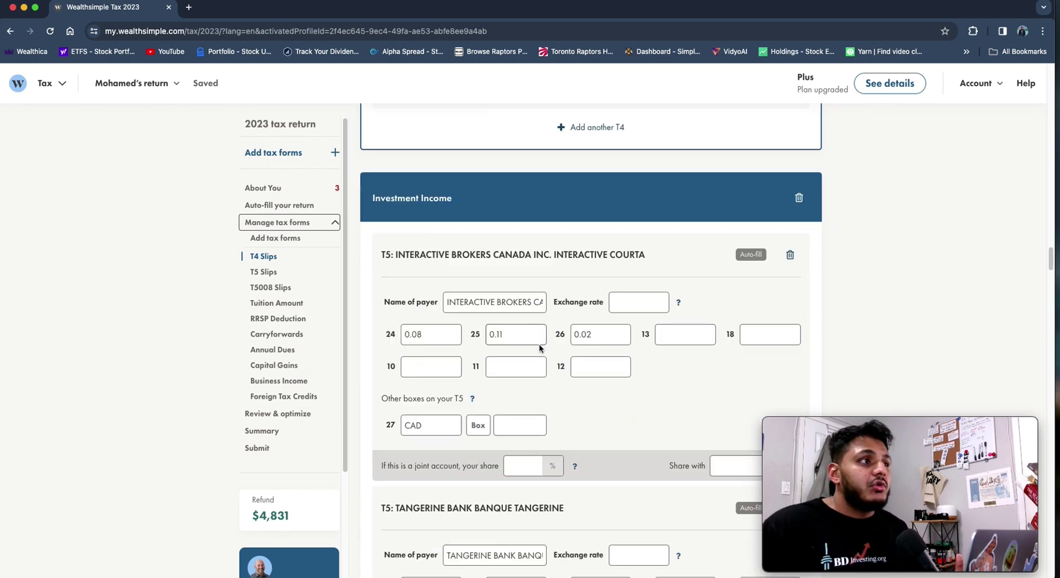
scroll(571, 363, down, 6)
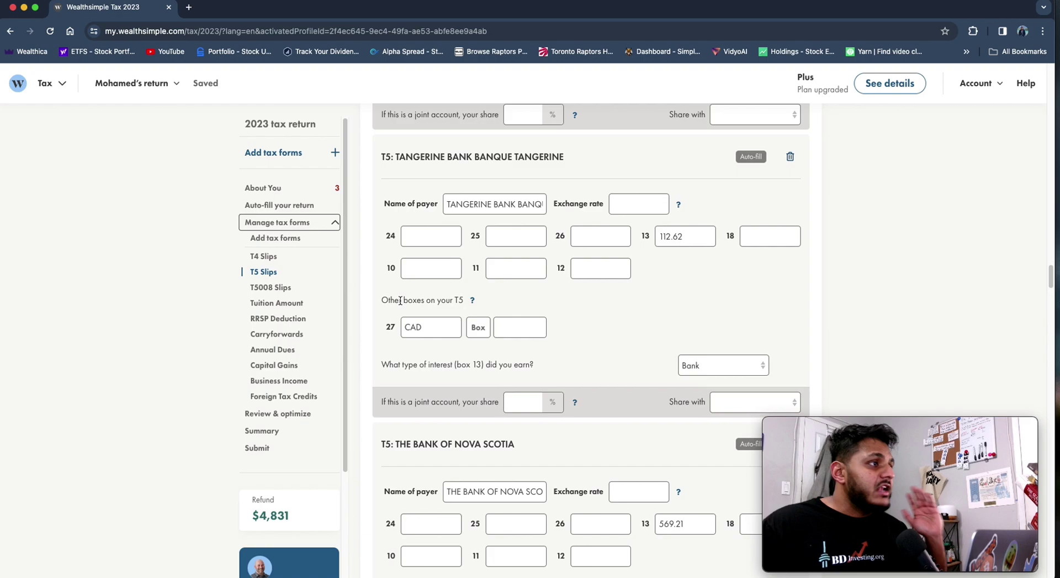
Go to the T5008 slips and look through the securities transactions reported as capital gains
click(270, 287)
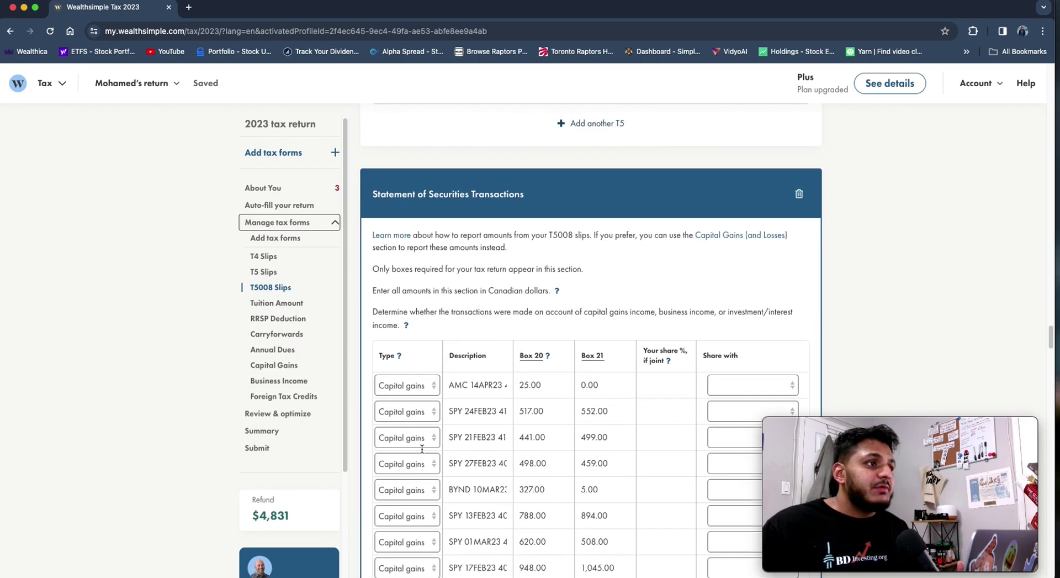
scroll(472, 354, down, 5)
scroll(504, 364, down, 4)
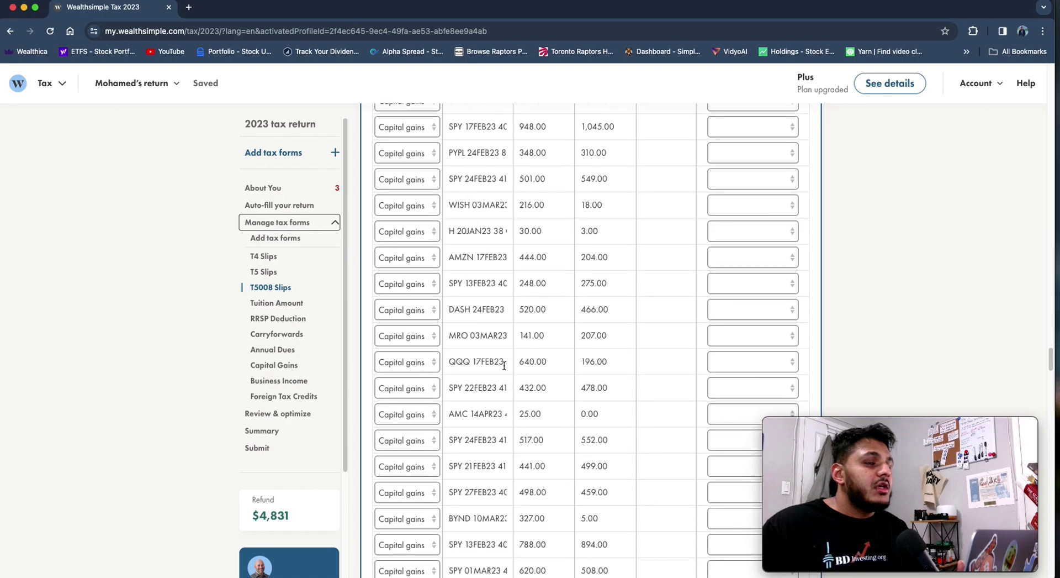
Check the Type options of the first transaction in the T5008 table, the AMC 14APR23 row, leaving it as Capital gains
scroll(452, 267, up, 2)
scroll(452, 267, up, 2)
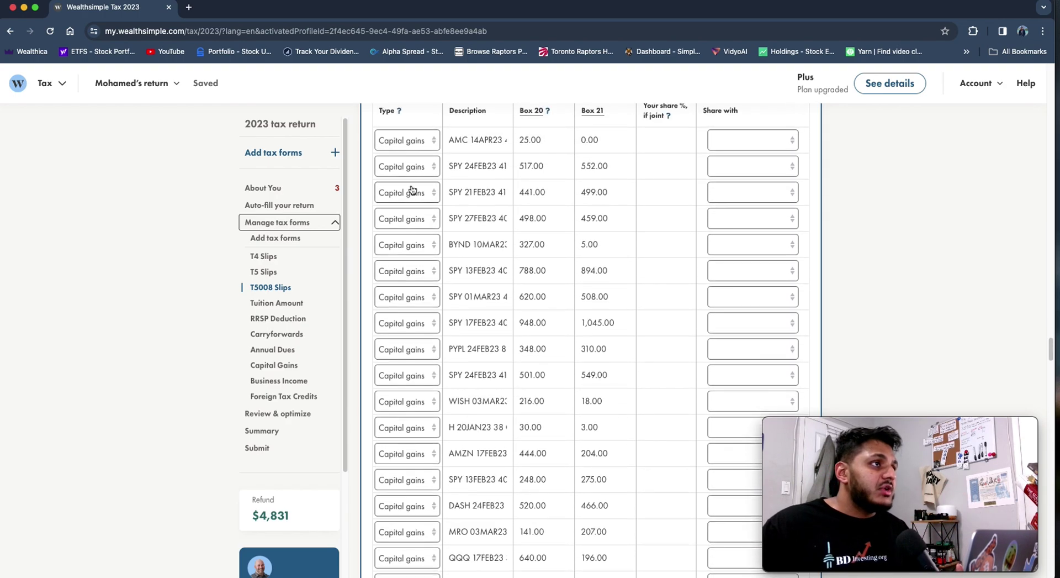
click(415, 145)
click(414, 145)
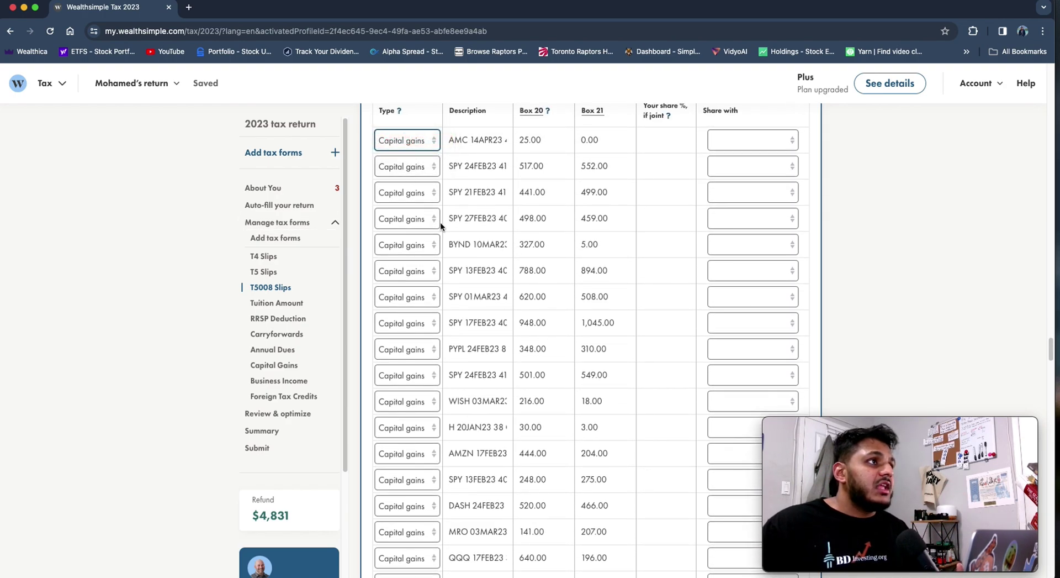
click(416, 137)
click(415, 134)
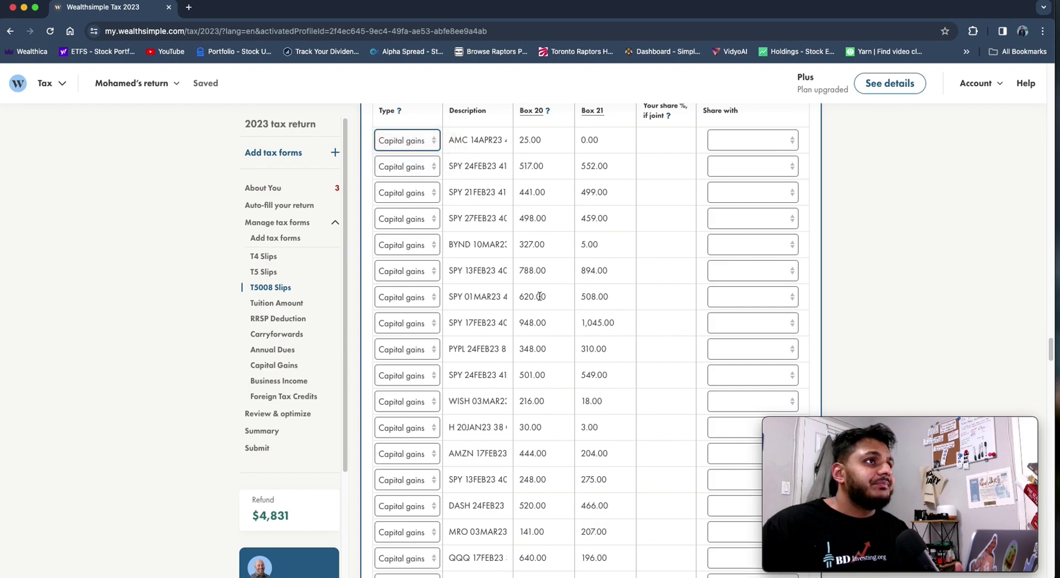
Review the Tuition and Education Amounts section and the RRSP Contributions & Deduction section, including the 2023 RRSP deduction limit
scroll(560, 323, down, 5)
scroll(566, 323, down, 3)
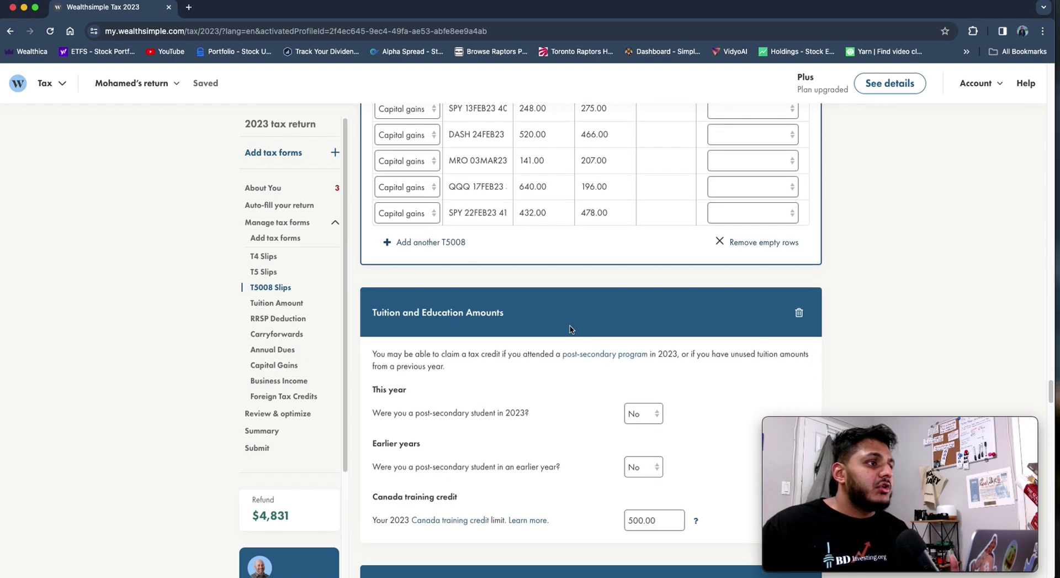
scroll(591, 359, down, 2)
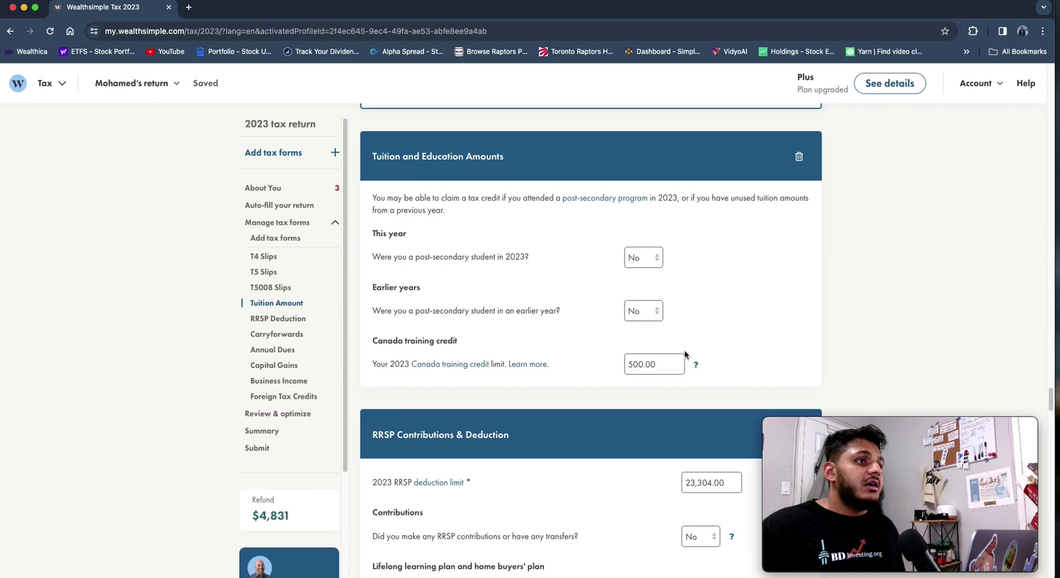
scroll(648, 377, down, 3)
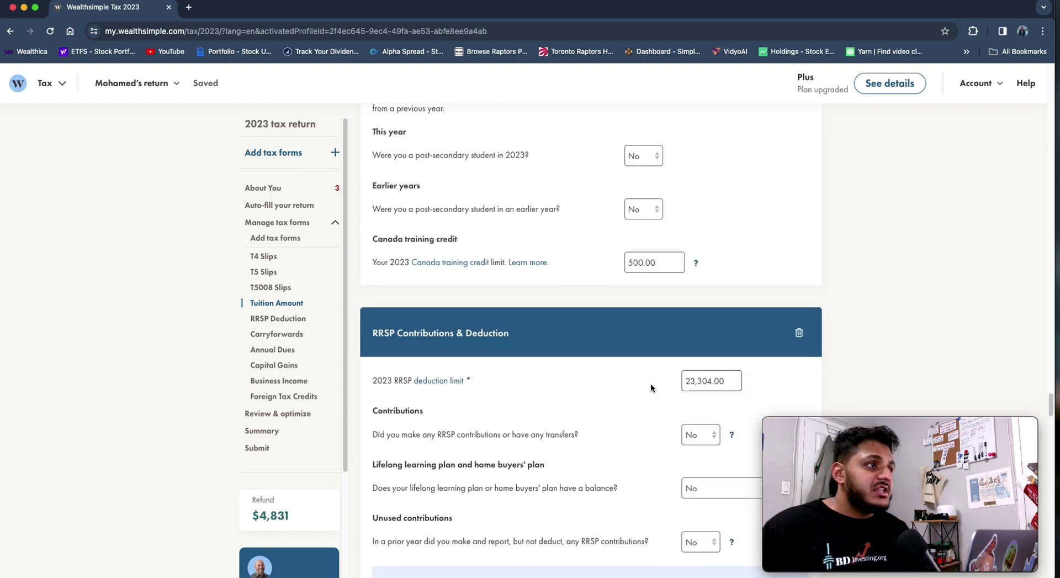
scroll(651, 385, down, 2)
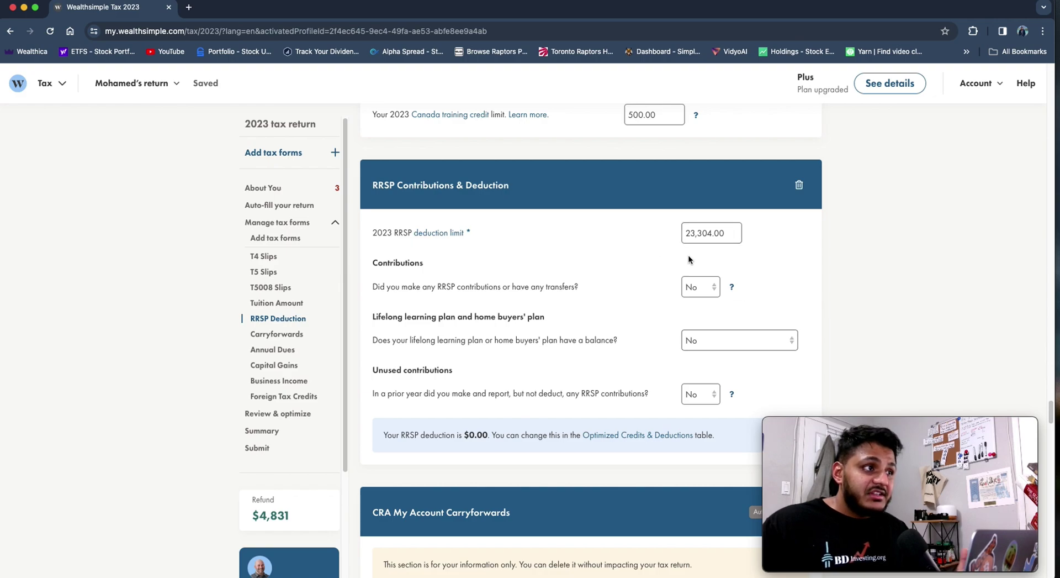
click(729, 235)
Look into the Capital Gains and Losses and Capital Gains Deduction entries of the CRA My Account Carryforwards, collapsing each again
scroll(625, 334, down, 5)
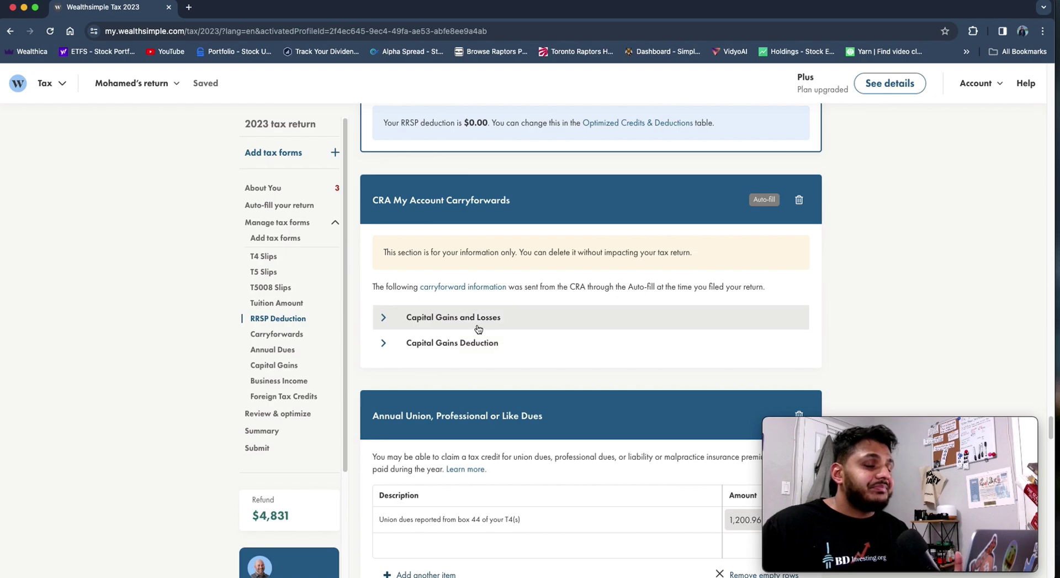
click(430, 326)
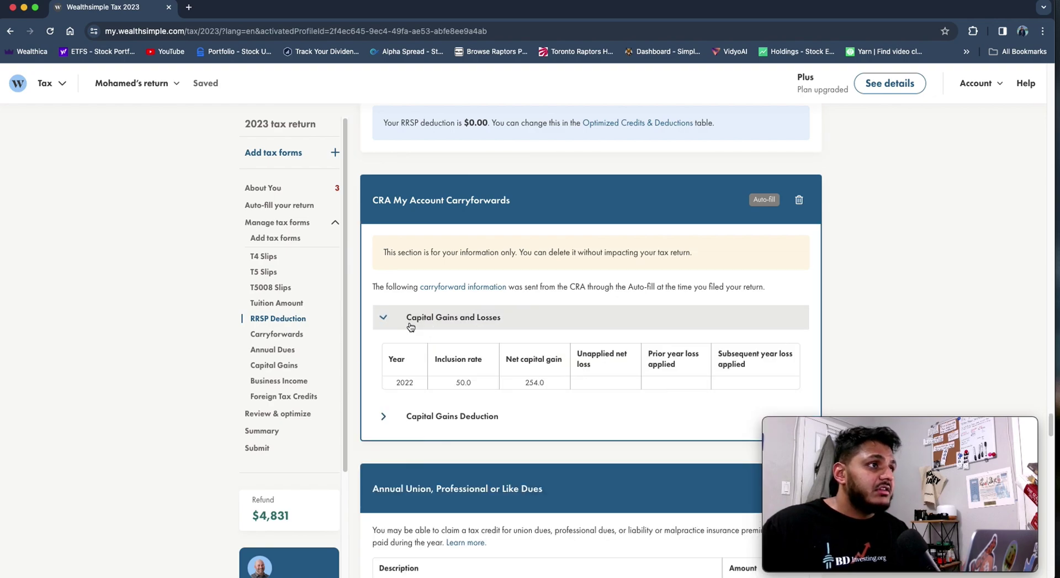
click(391, 323)
scroll(521, 360, down, 2)
scroll(525, 363, down, 2)
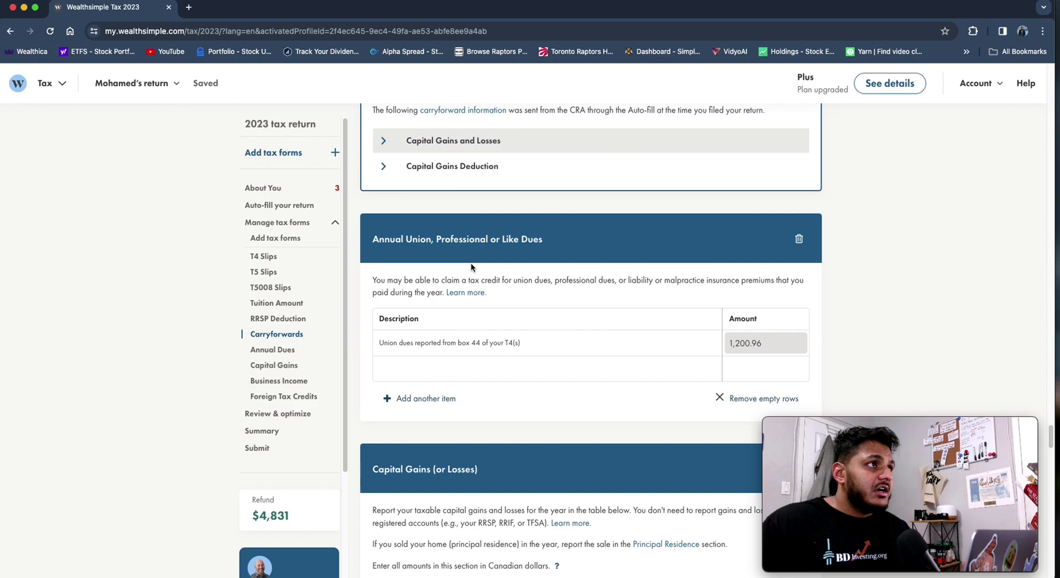
scroll(470, 263, up, 2)
click(444, 264)
click(444, 265)
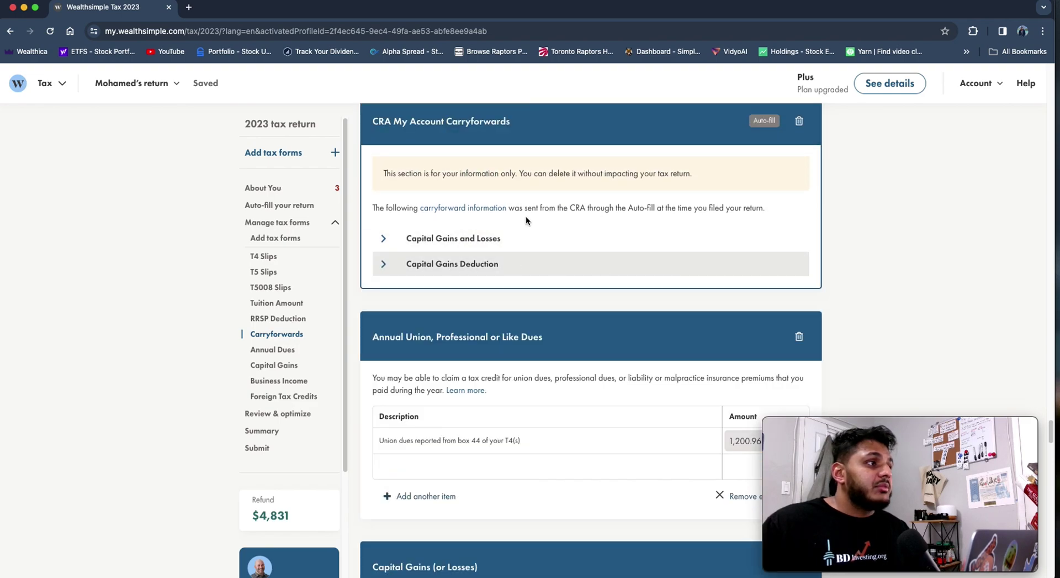
Review the Annual Union, Professional or Like Dues section and the union dues amount reported from box 44 of the T4
scroll(522, 329, down, 1)
scroll(521, 330, down, 2)
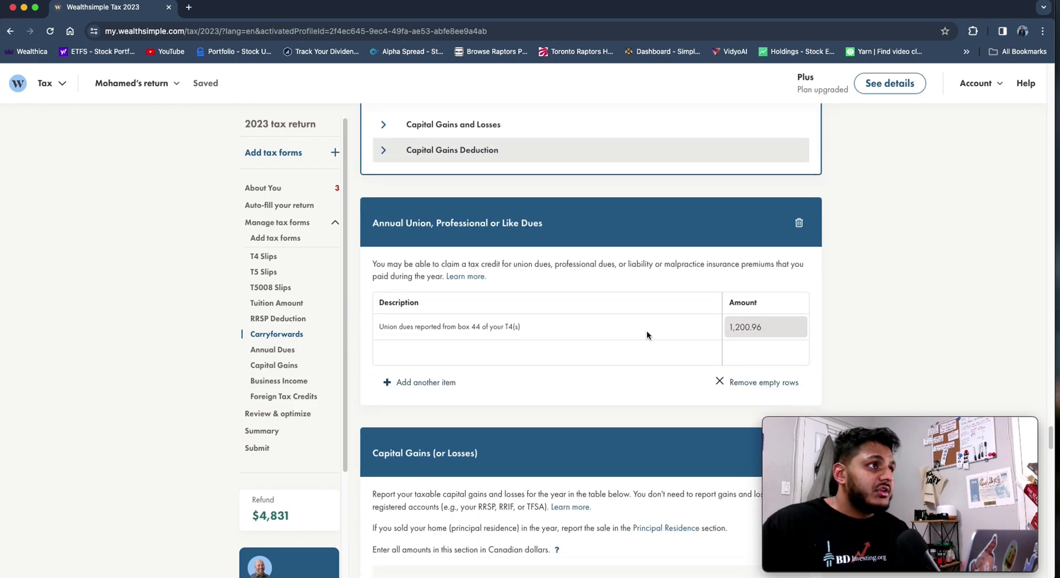
scroll(640, 336, down, 1)
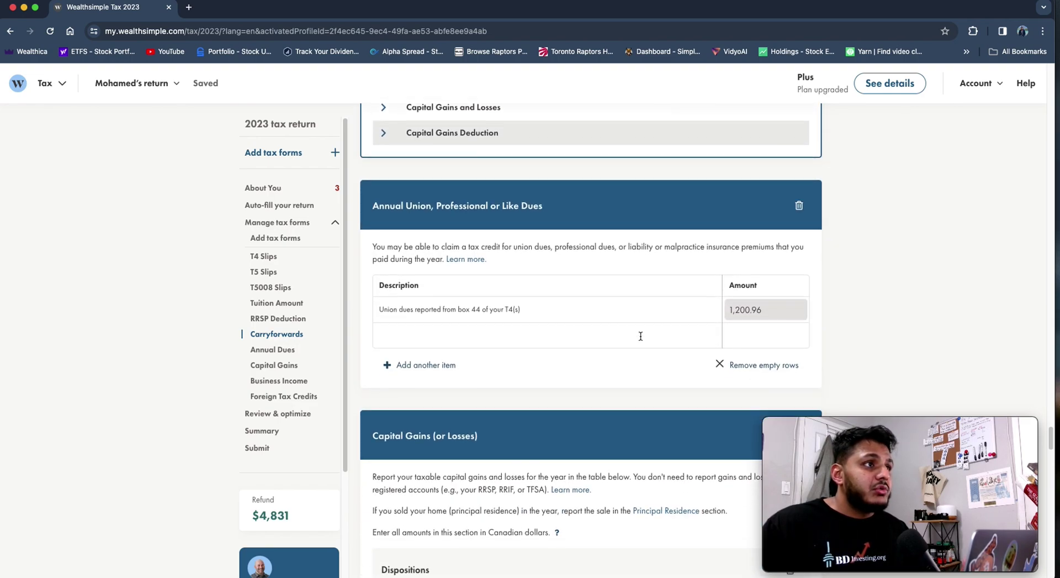
click(777, 310)
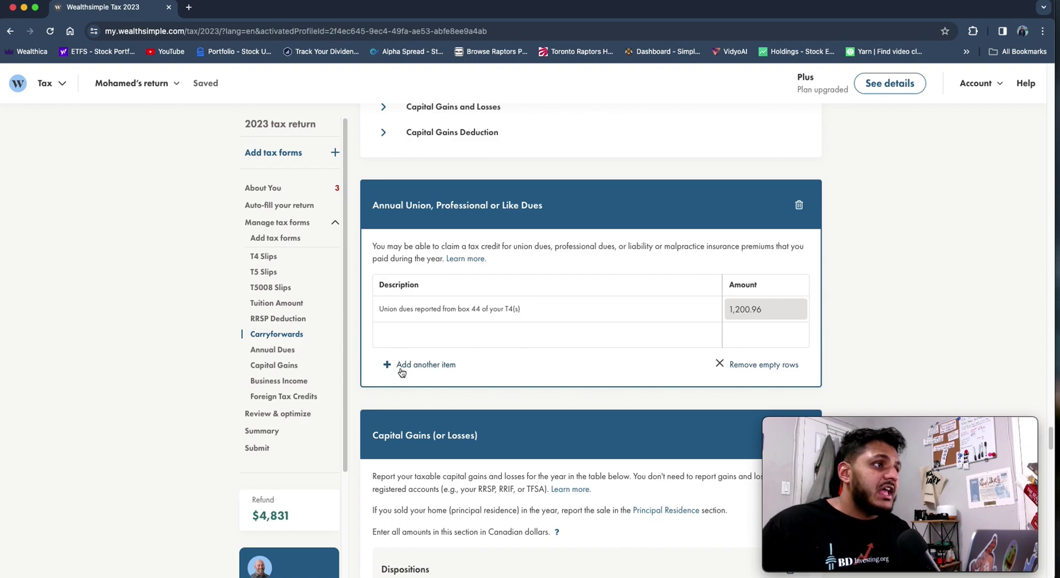
Go to the Capital Gains (or Losses) section and review the dispositions for publicly traded shares and crypto-assets
click(298, 366)
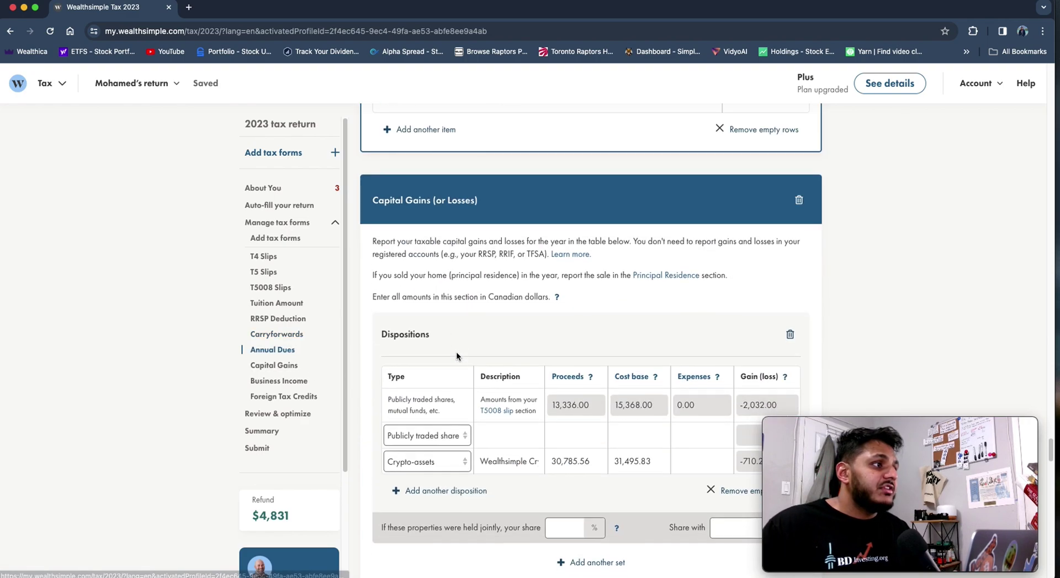
scroll(457, 351, down, 3)
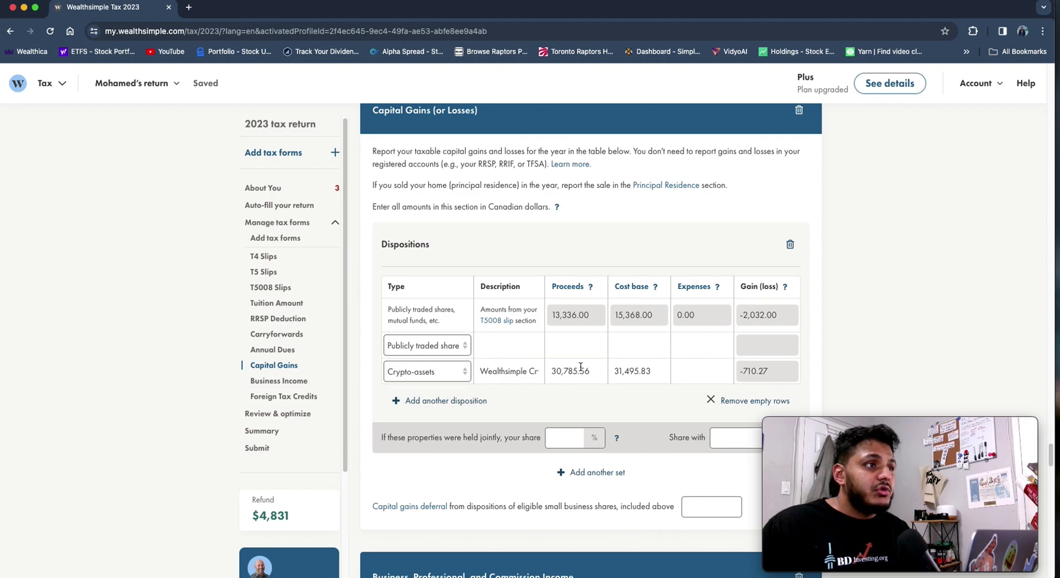
scroll(846, 343, down, 5)
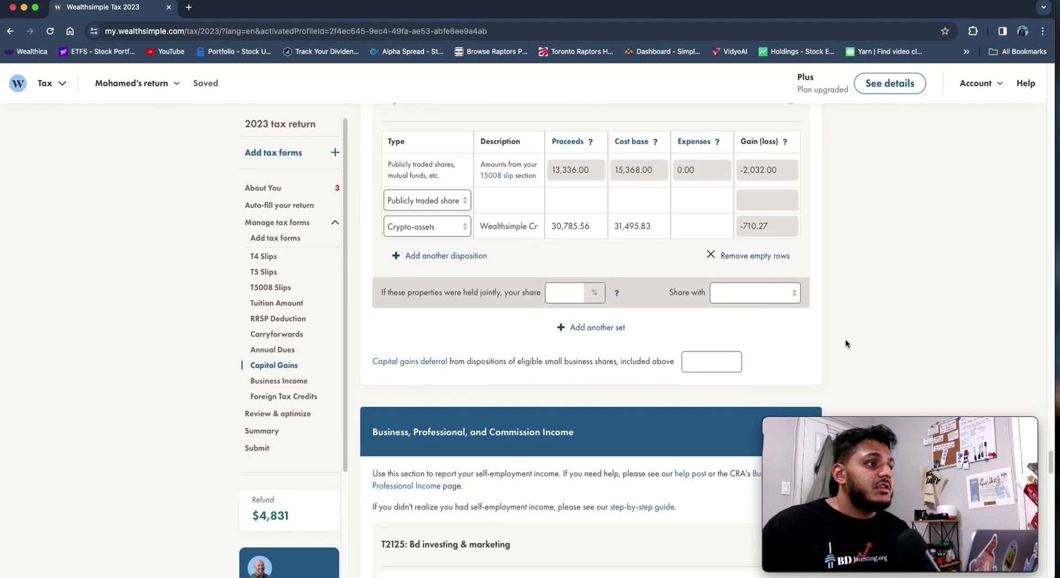
Review the Identification details of the T2125 for Bd investing & marketing, from business name to industry code
scroll(846, 344, down, 4)
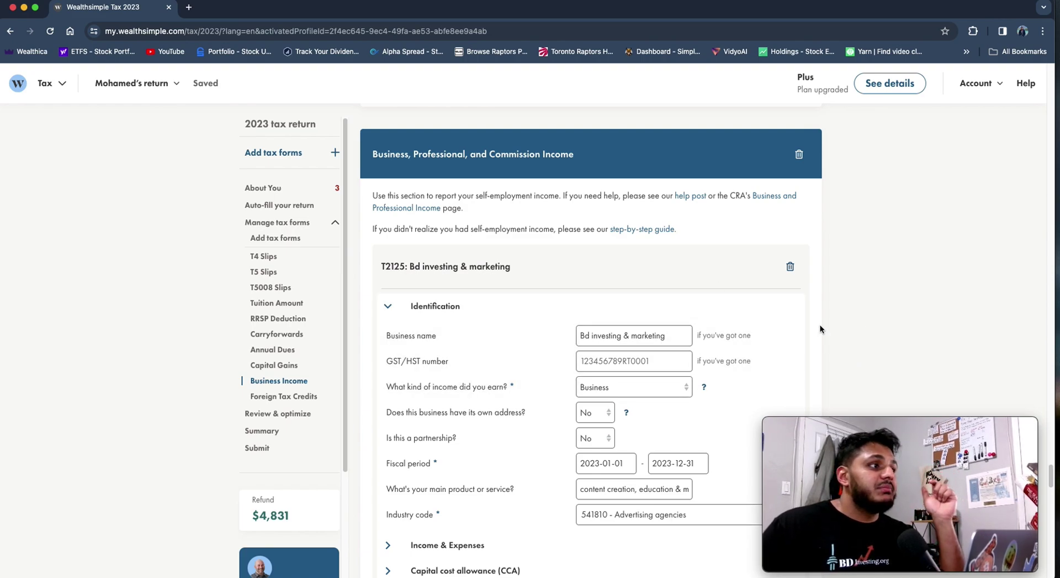
scroll(820, 329, down, 1)
scroll(777, 363, down, 2)
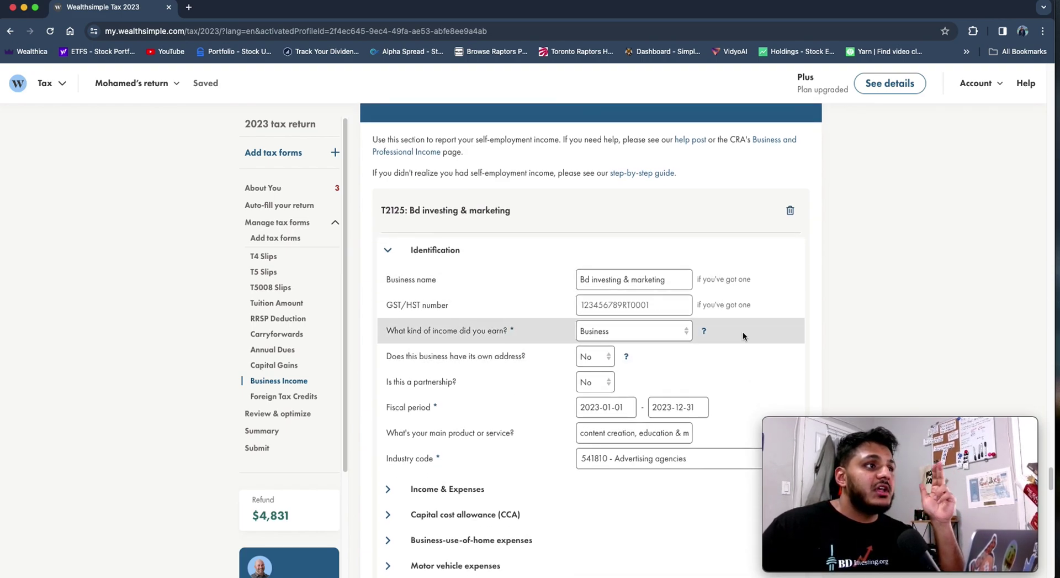
scroll(747, 341, down, 8)
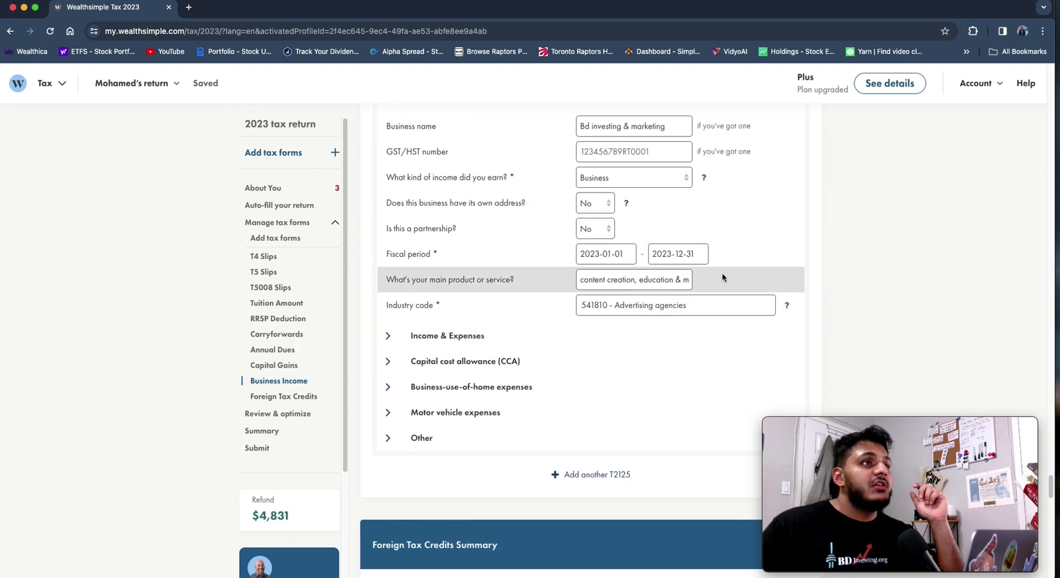
Expand the T2125 Income & Expenses part and review its income, cost of goods sold and inventory entries
scroll(723, 273, up, 2)
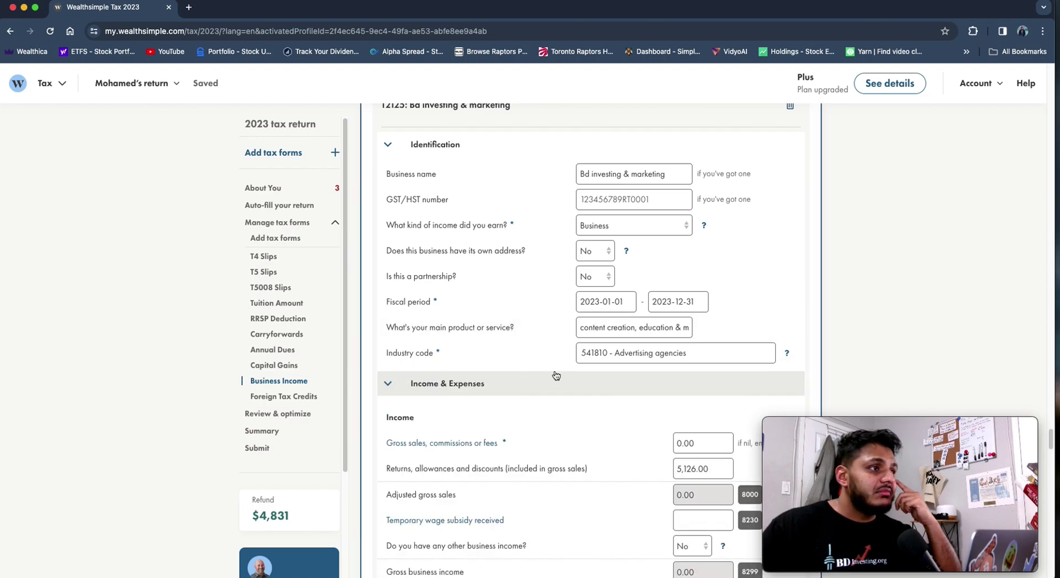
scroll(556, 376, down, 1)
scroll(549, 360, down, 5)
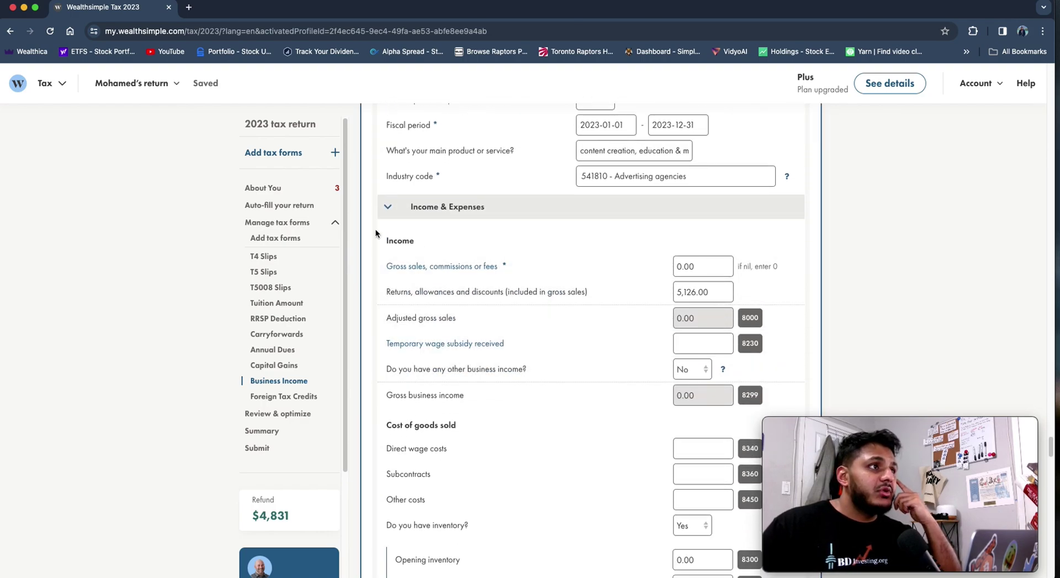
scroll(635, 411, down, 5)
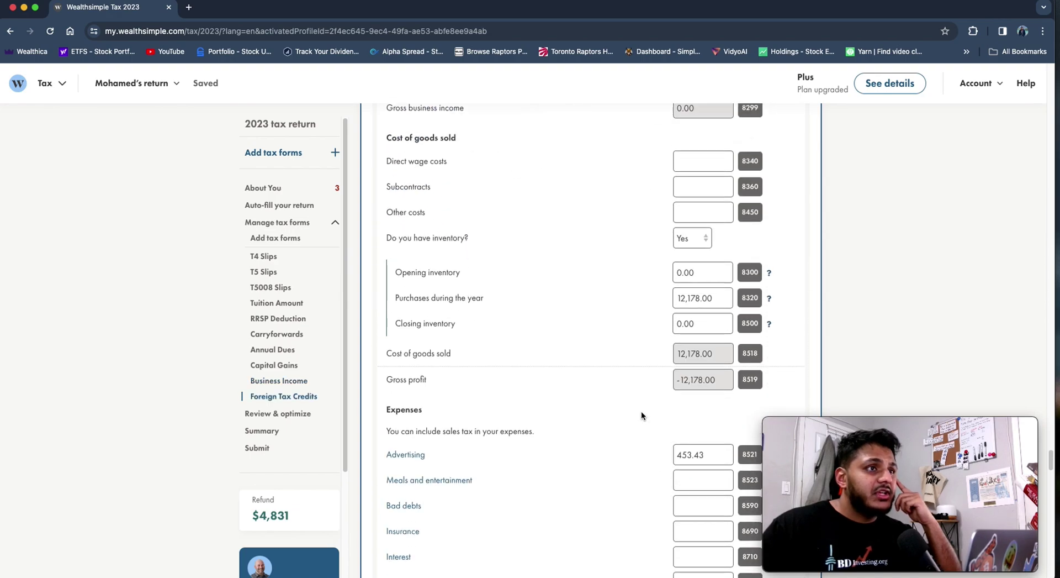
scroll(615, 348, down, 1)
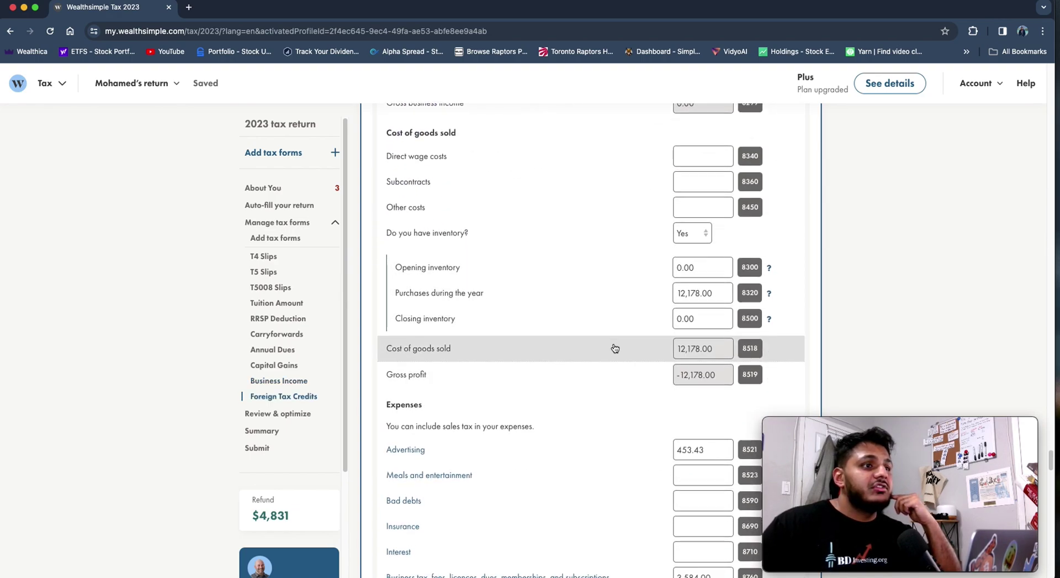
Examine the first T2125 expense lines, checking the advertising, meals and entertainment, and insurance fields
scroll(615, 348, down, 4)
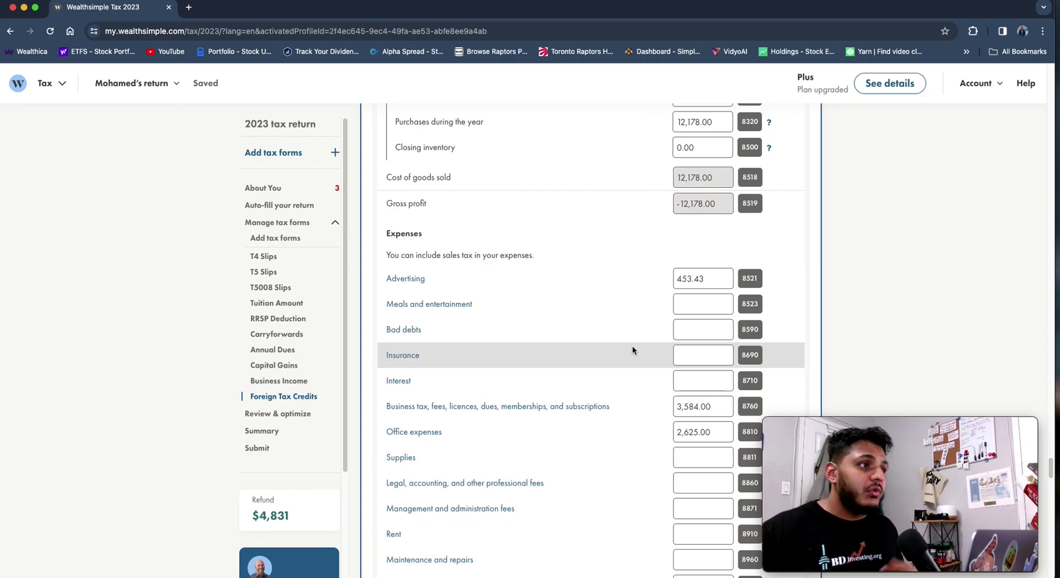
scroll(605, 304, down, 2)
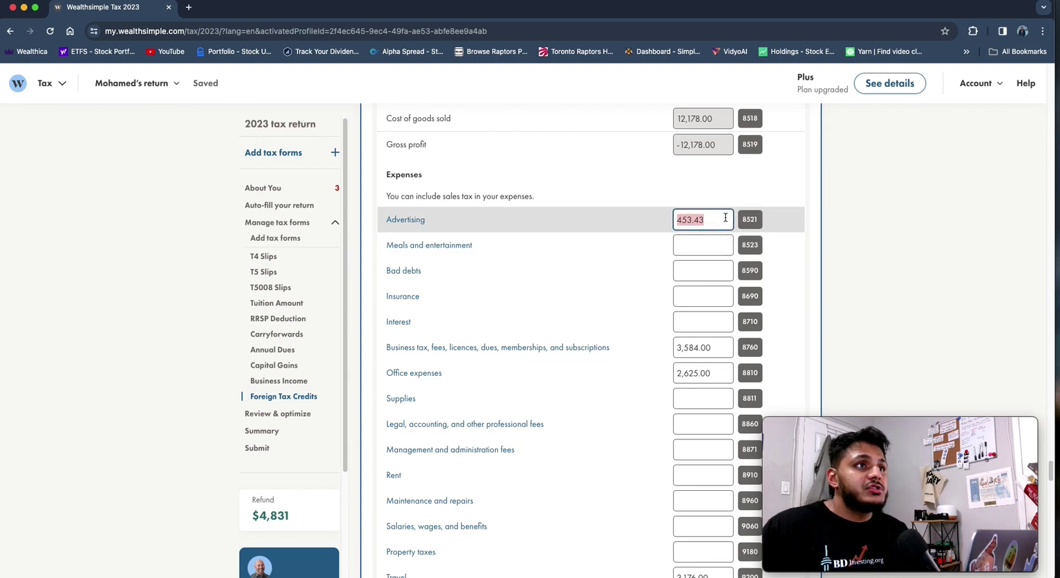
click(707, 244)
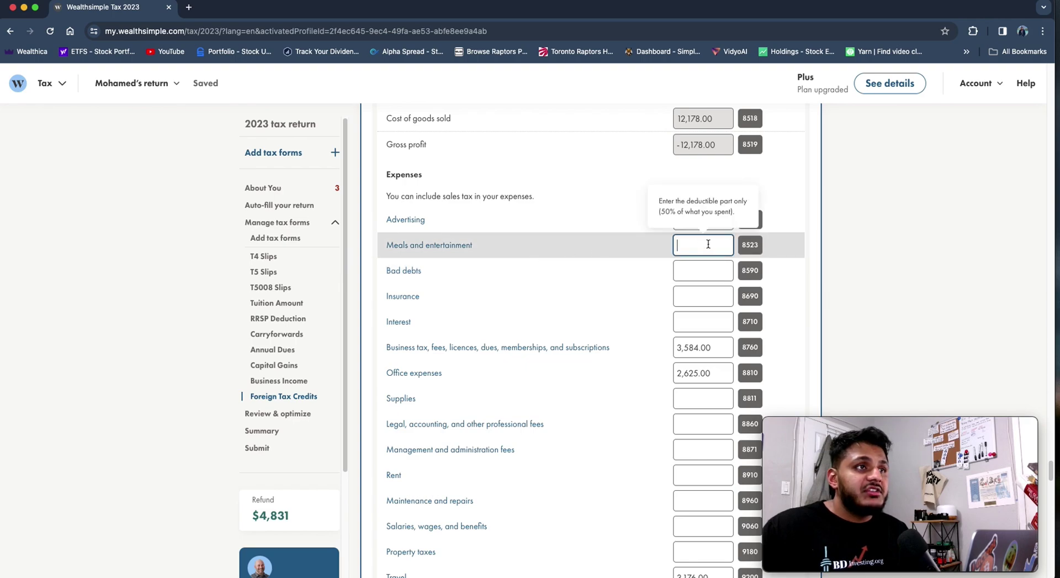
click(709, 296)
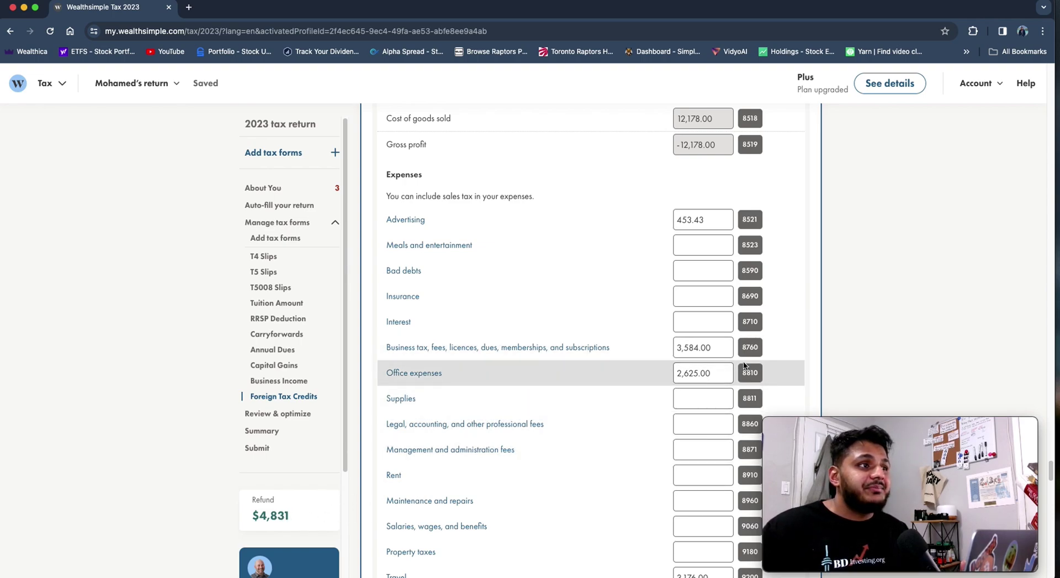
Review the remaining T2125 expenses, including subscriptions, office, travel, telephone and capital cost allowance, through to net income
scroll(710, 394, down, 3)
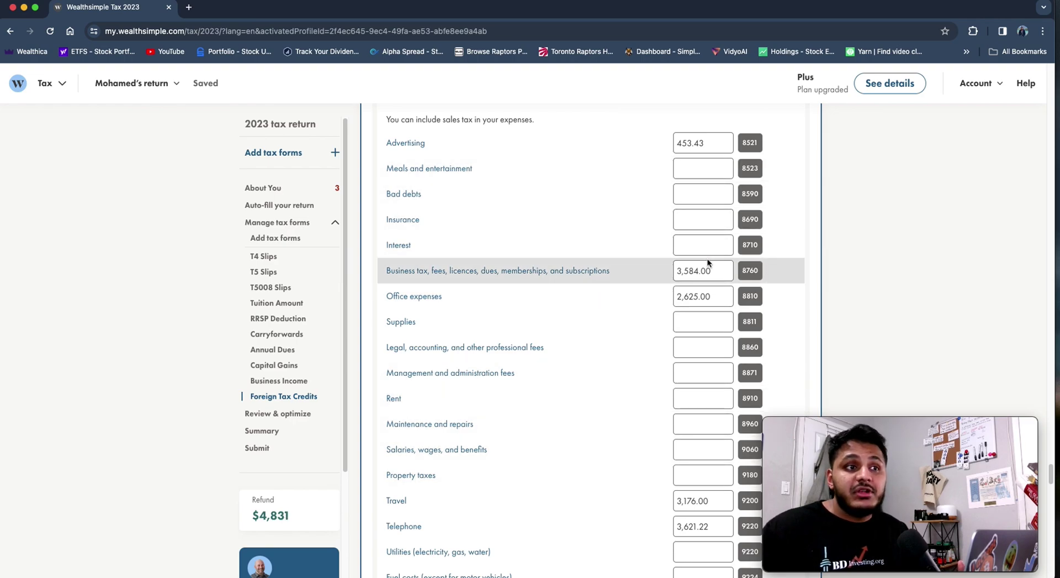
scroll(706, 251, up, 6)
scroll(717, 270, down, 8)
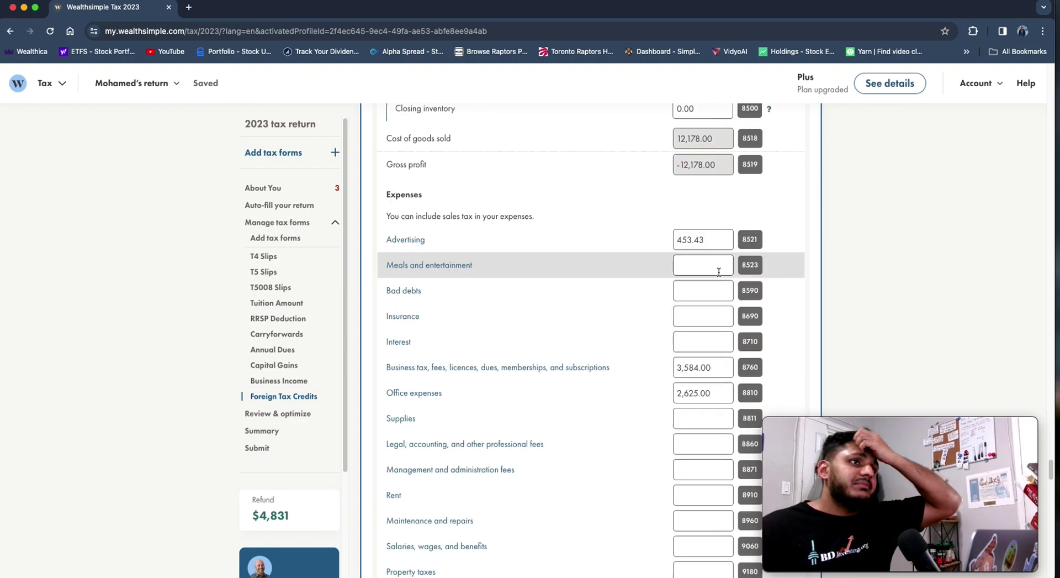
scroll(731, 293, down, 7)
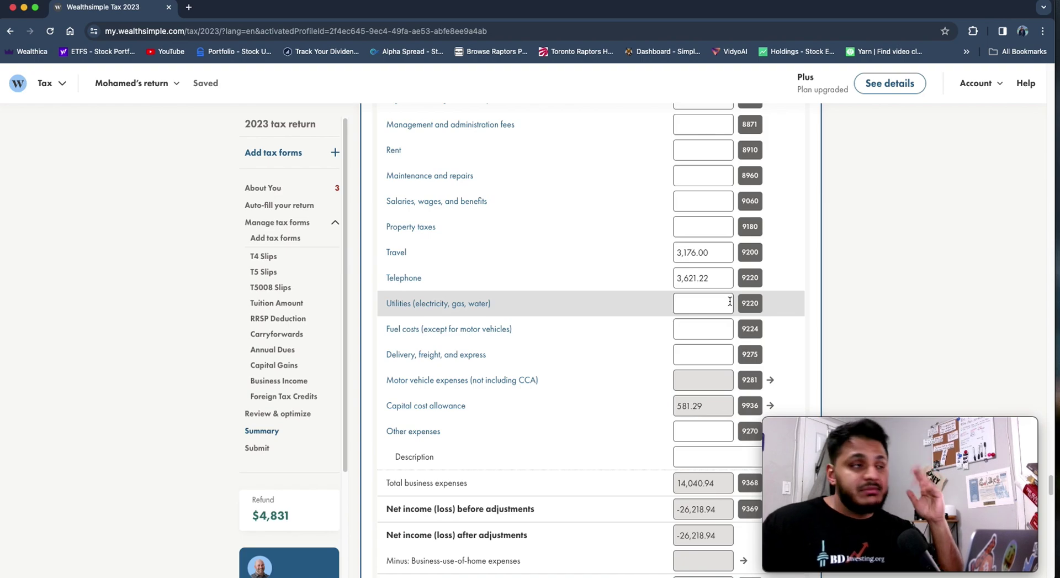
scroll(675, 320, up, 6)
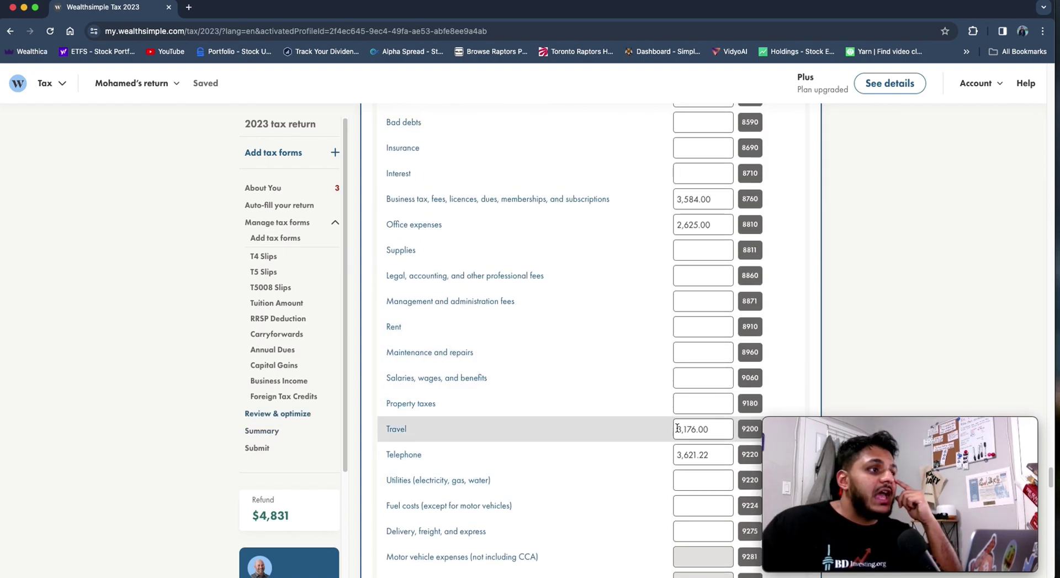
scroll(712, 387, up, 3)
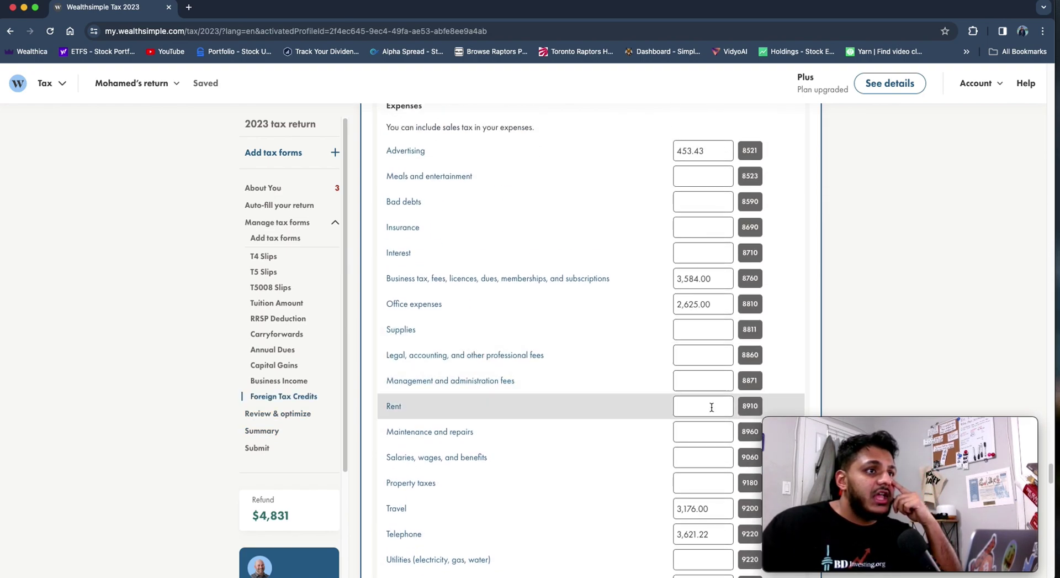
scroll(700, 426, down, 6)
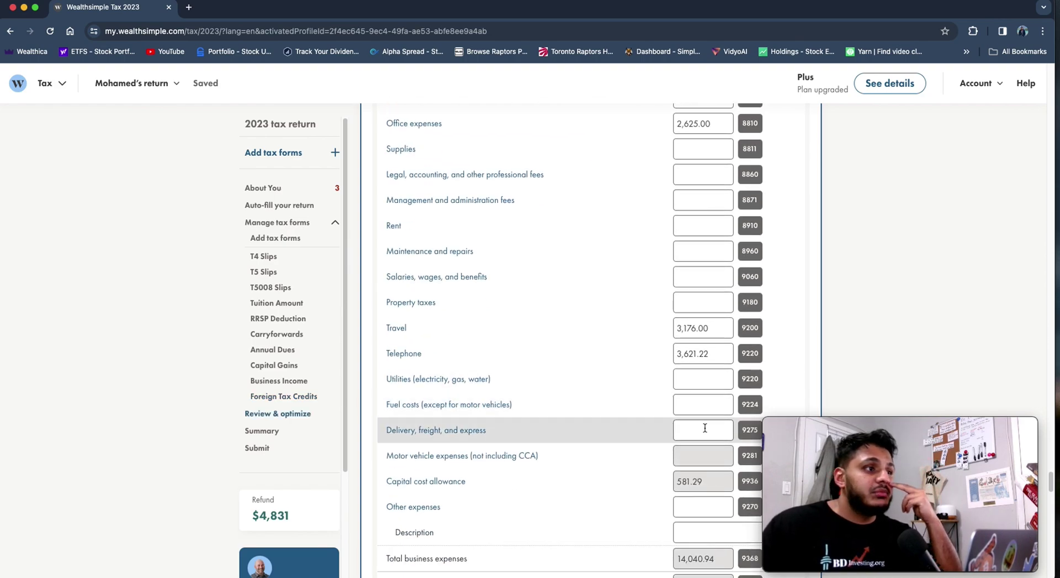
scroll(705, 428, down, 7)
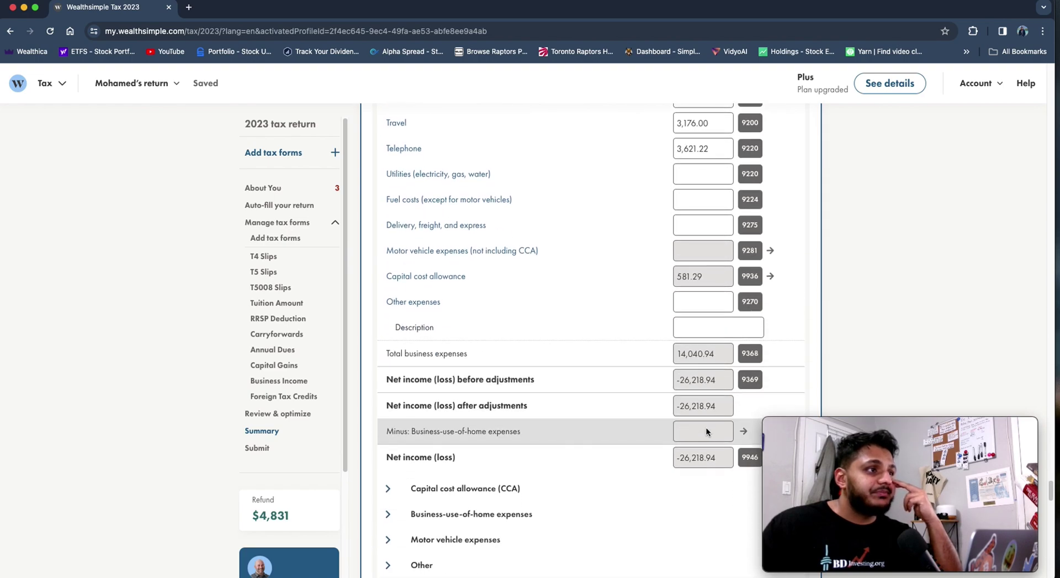
Check the T2125's capital cost allowance additions and its motor vehicle expenses section, collapsing each after viewing
scroll(706, 427, down, 4)
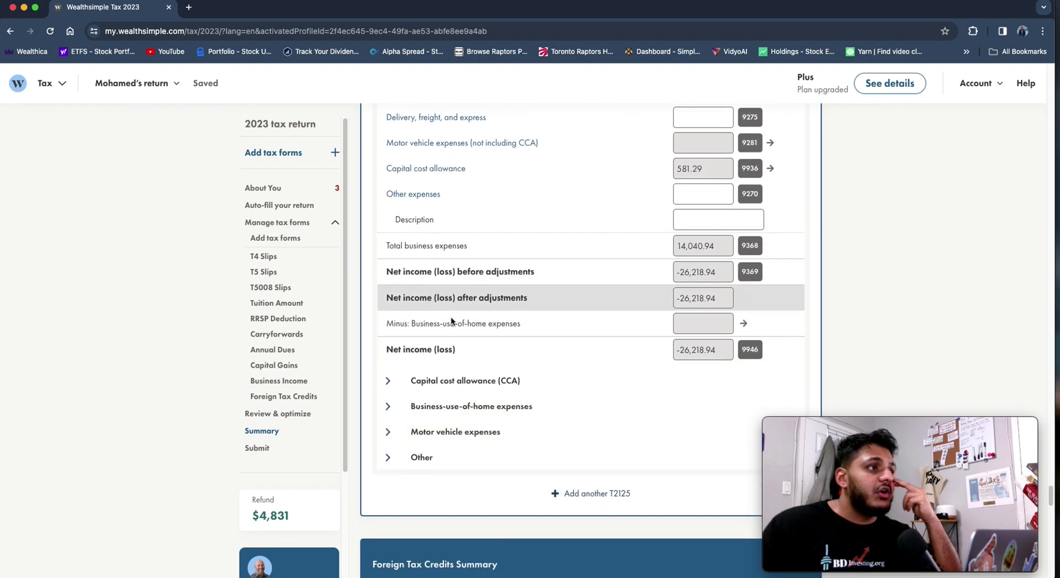
click(392, 381)
scroll(465, 387, down, 3)
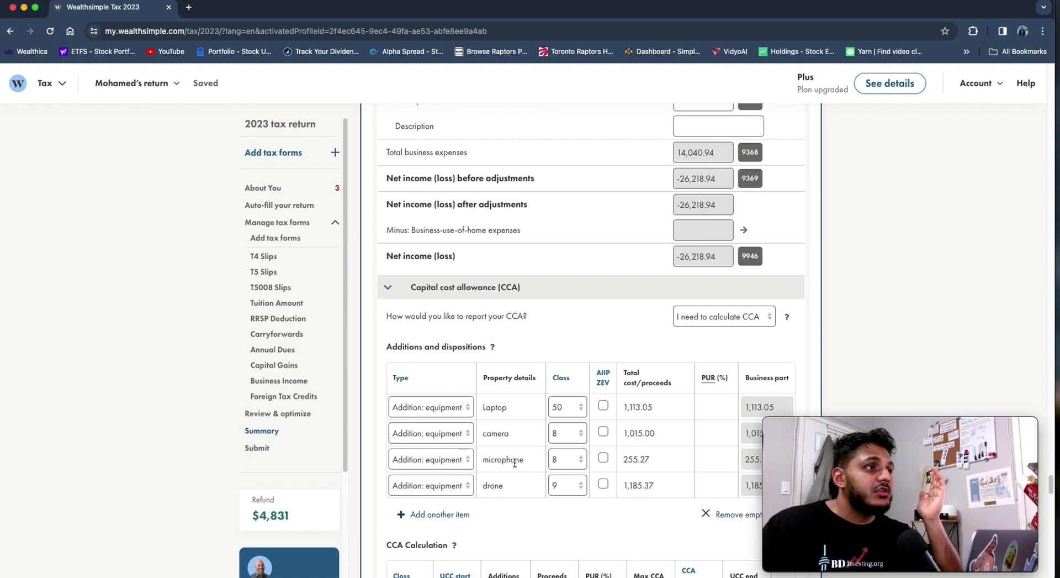
click(445, 288)
click(449, 338)
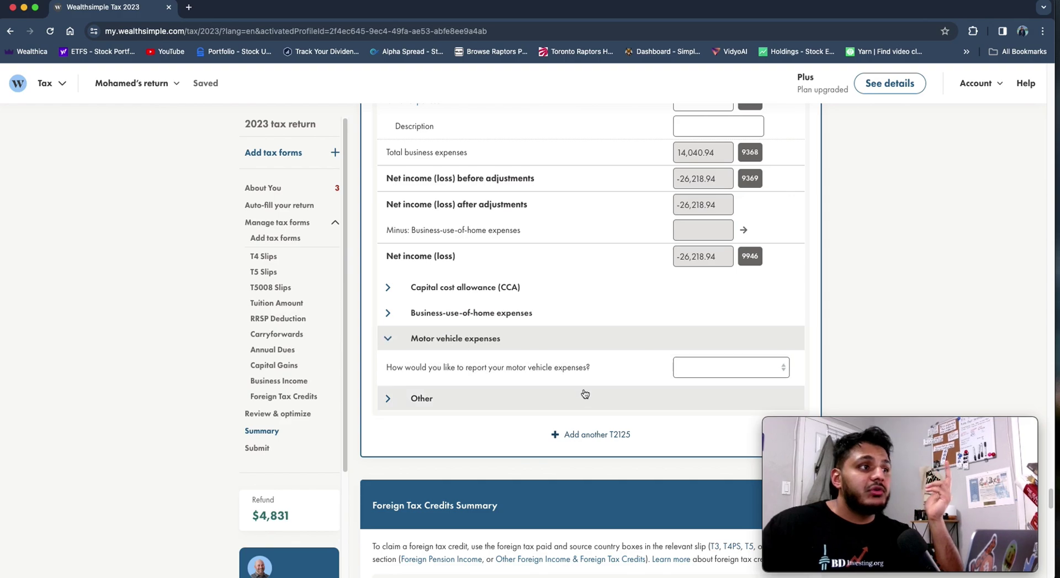
click(440, 339)
Review the Foreign Tax Credits Summary, checking the United States non-business income, tax and credit fields
scroll(539, 398, down, 4)
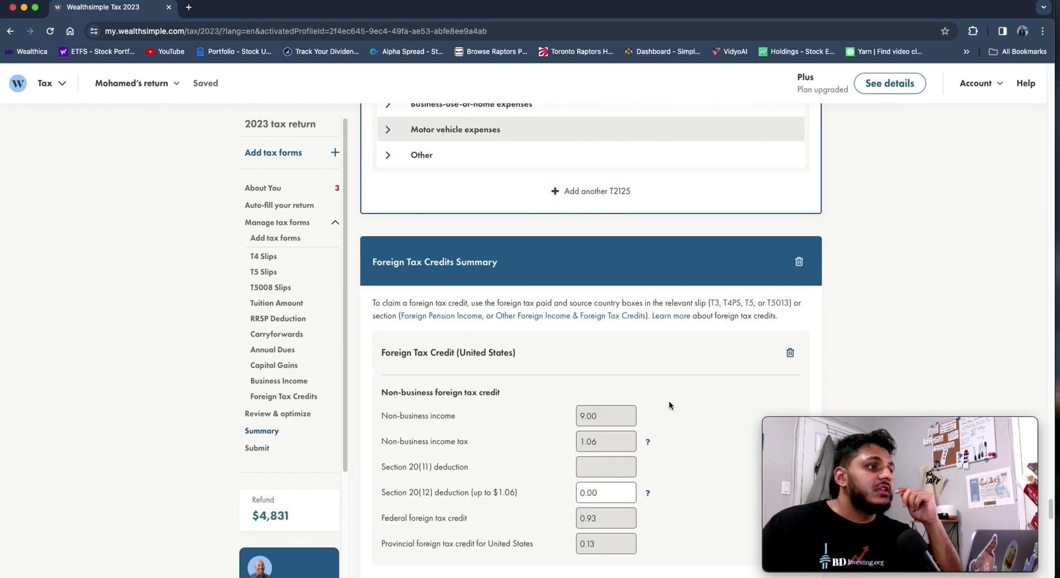
scroll(668, 400, down, 2)
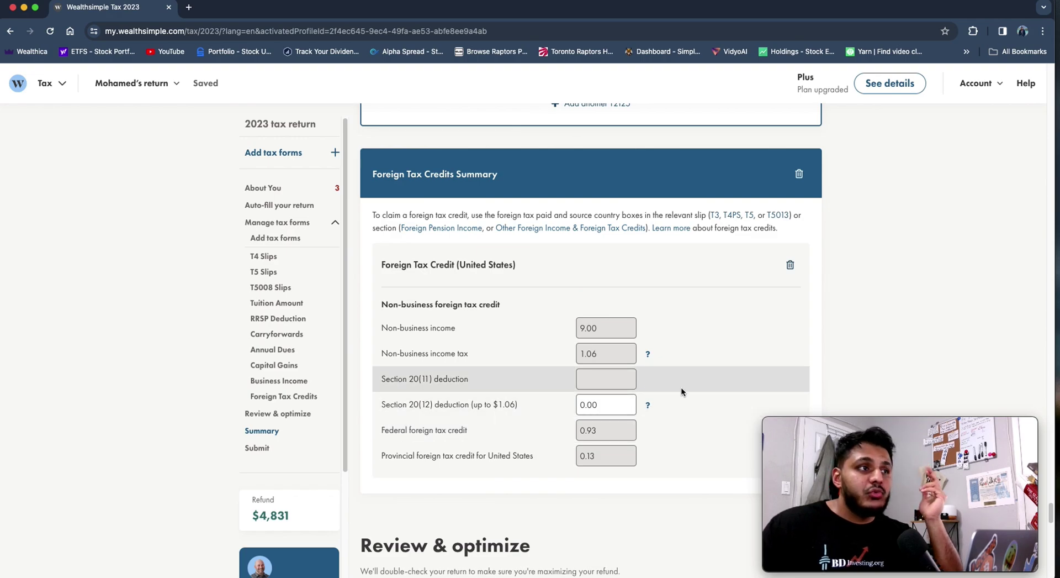
scroll(681, 387, down, 4)
Review the return's Summary, from Optimizations to the Amounts breakdown, and expand the Refund line
scroll(624, 392, down, 4)
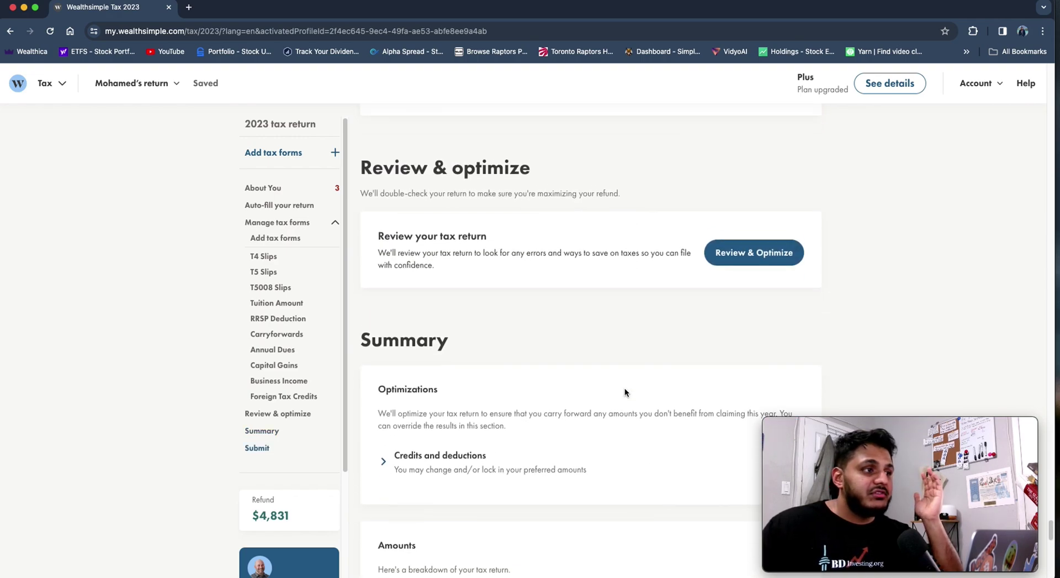
scroll(625, 392, down, 2)
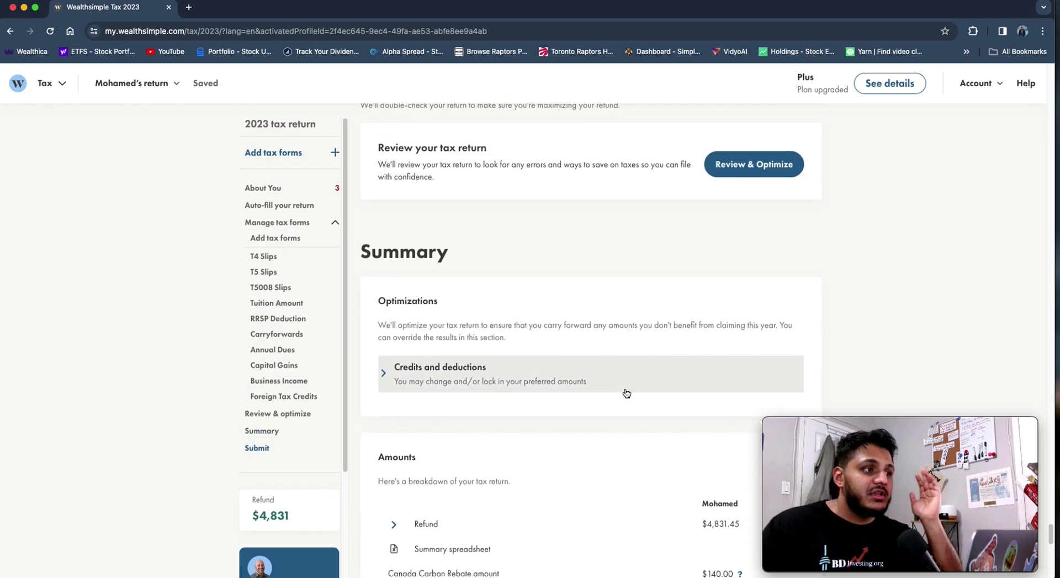
scroll(625, 389, down, 4)
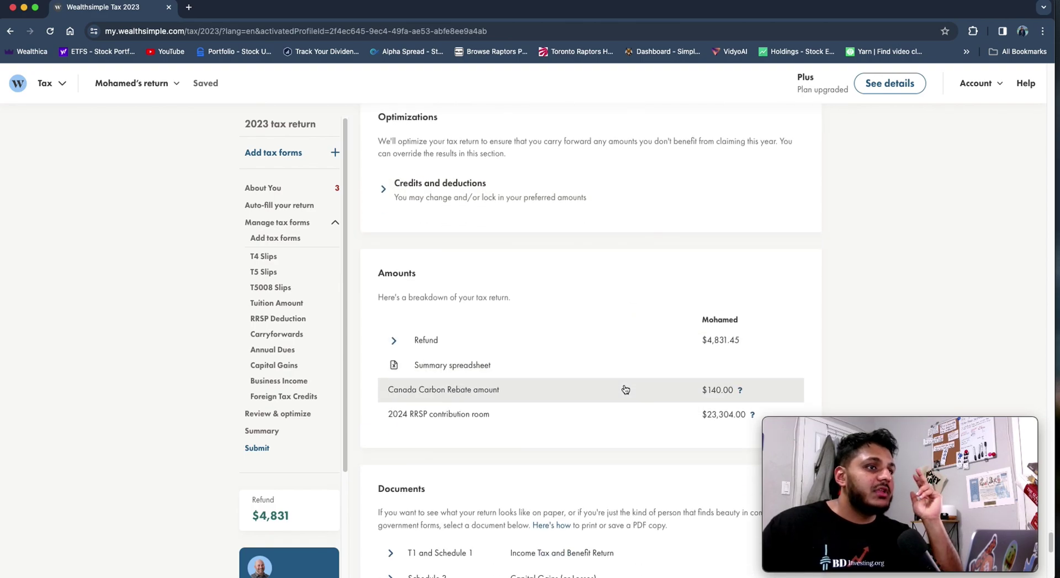
drag(740, 332, 698, 331)
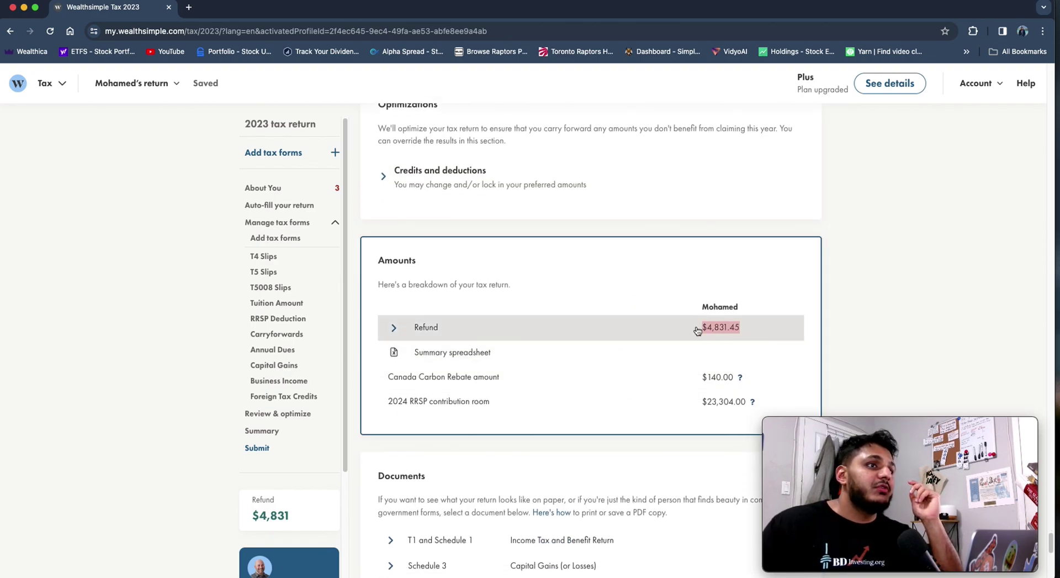
click(407, 325)
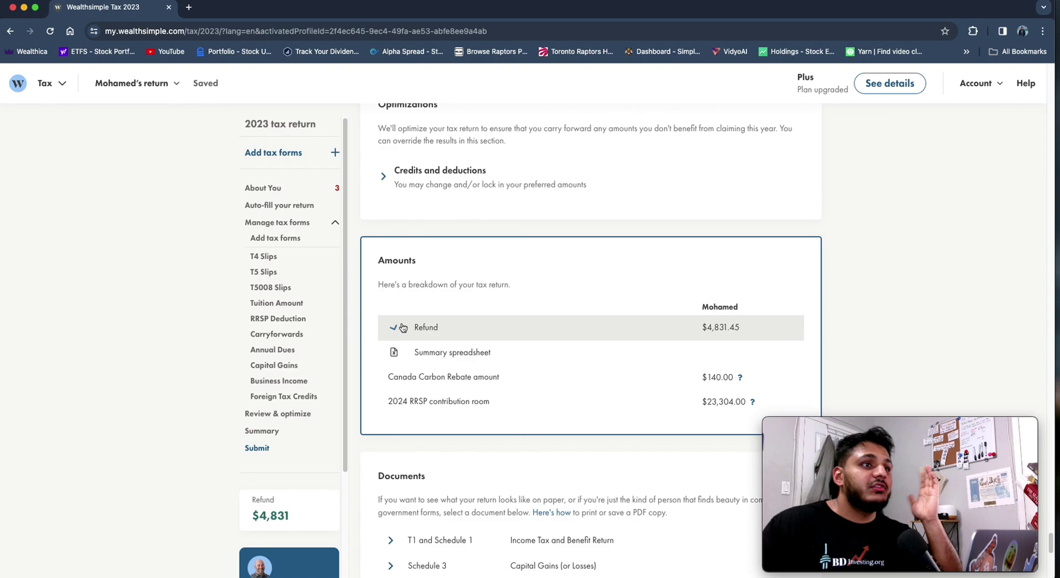
Move the webcam window clear of the Submit section and run Review & Optimize on the return
scroll(505, 375, down, 10)
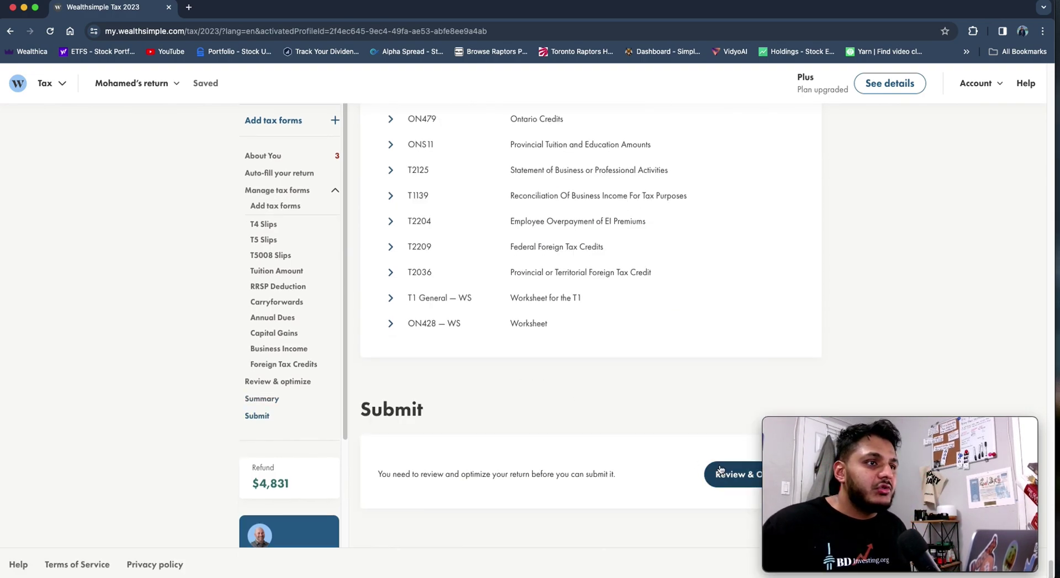
drag(834, 434, 844, 244)
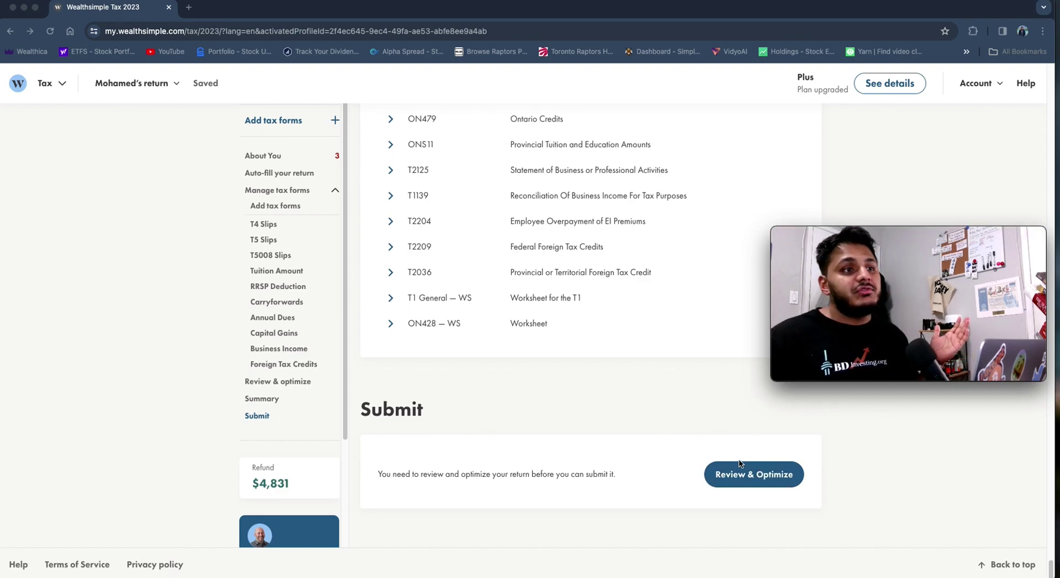
click(754, 473)
click(762, 477)
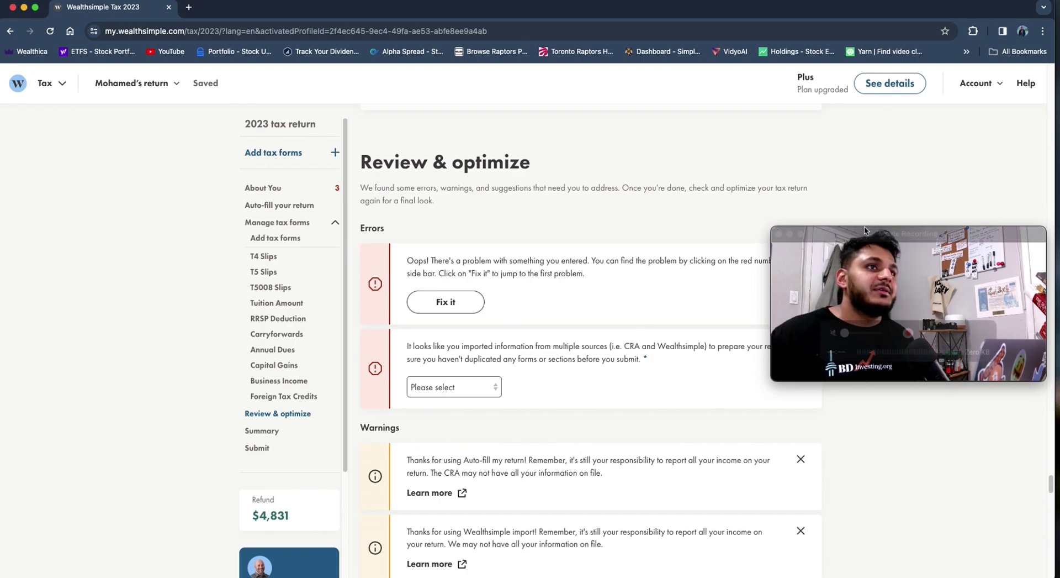
double_click(803, 231)
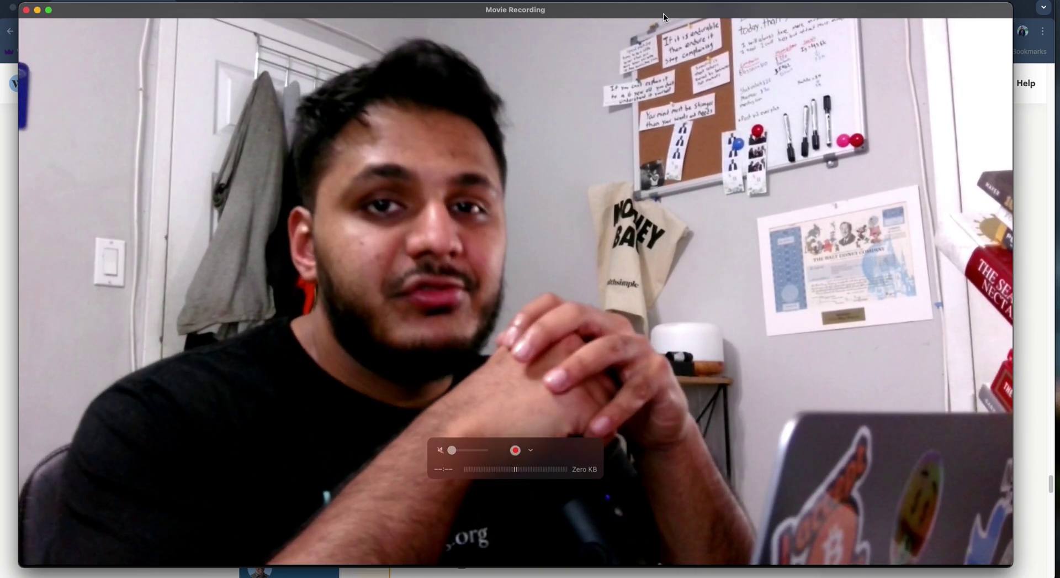